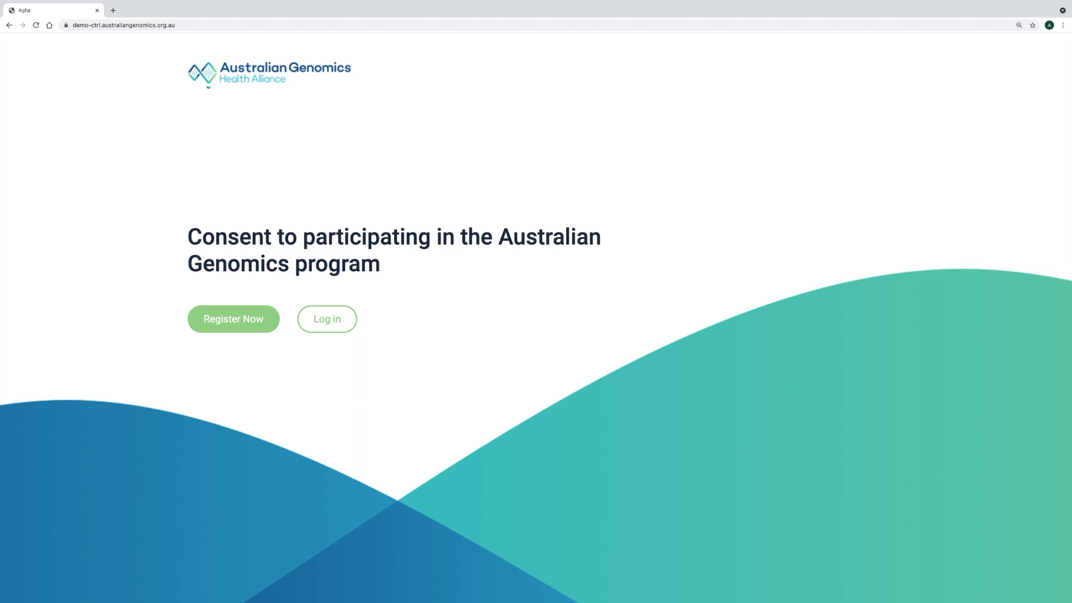
Open the registration form and enter the participant's first name, family name and e-mail address
left_click(234, 319)
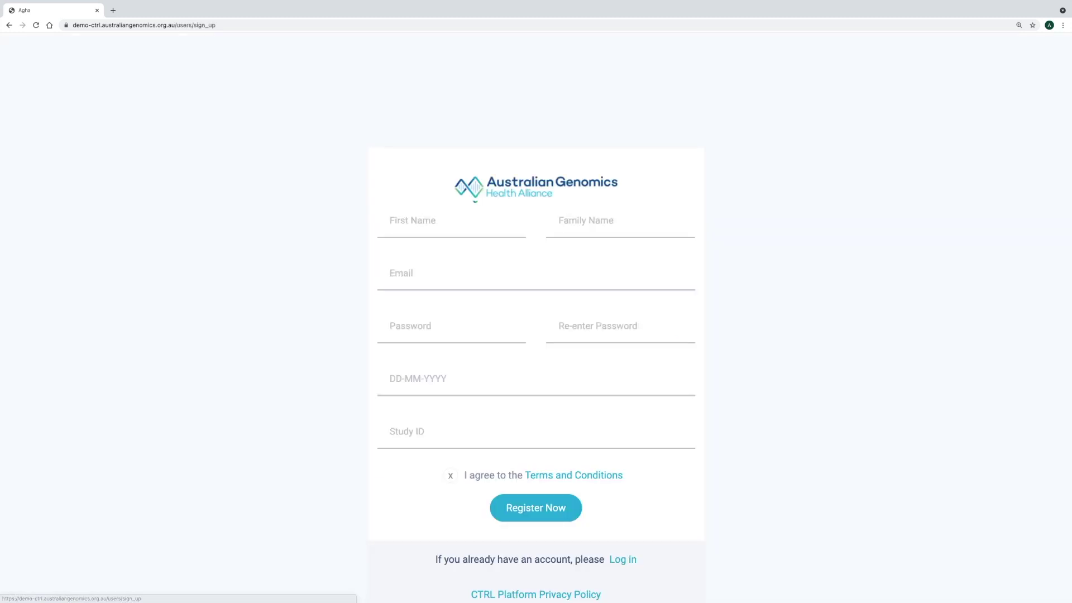
scroll(536, 335, "down", 2)
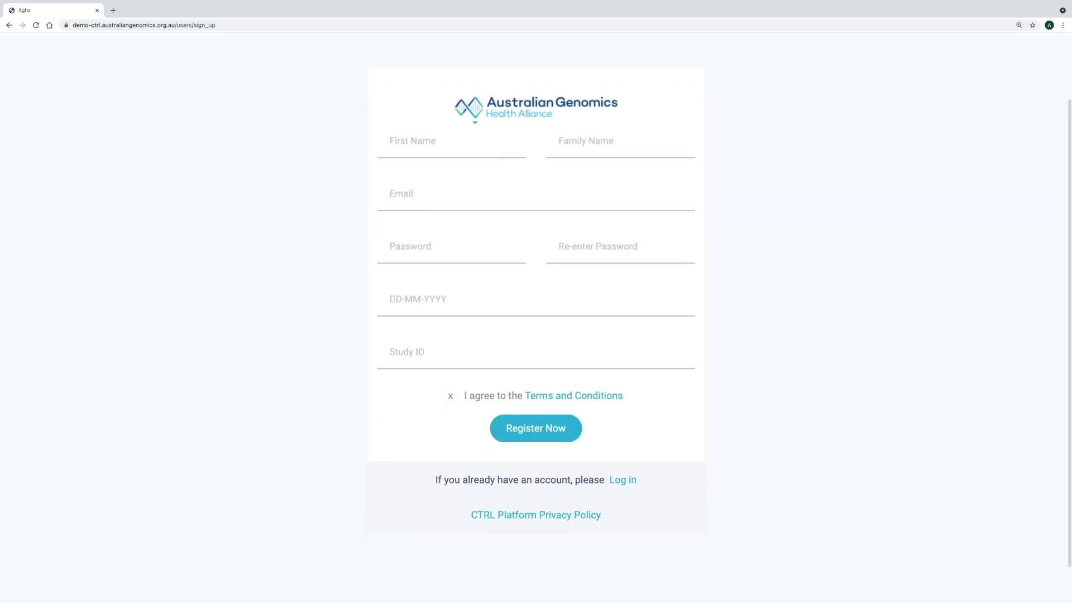
left_click(425, 143)
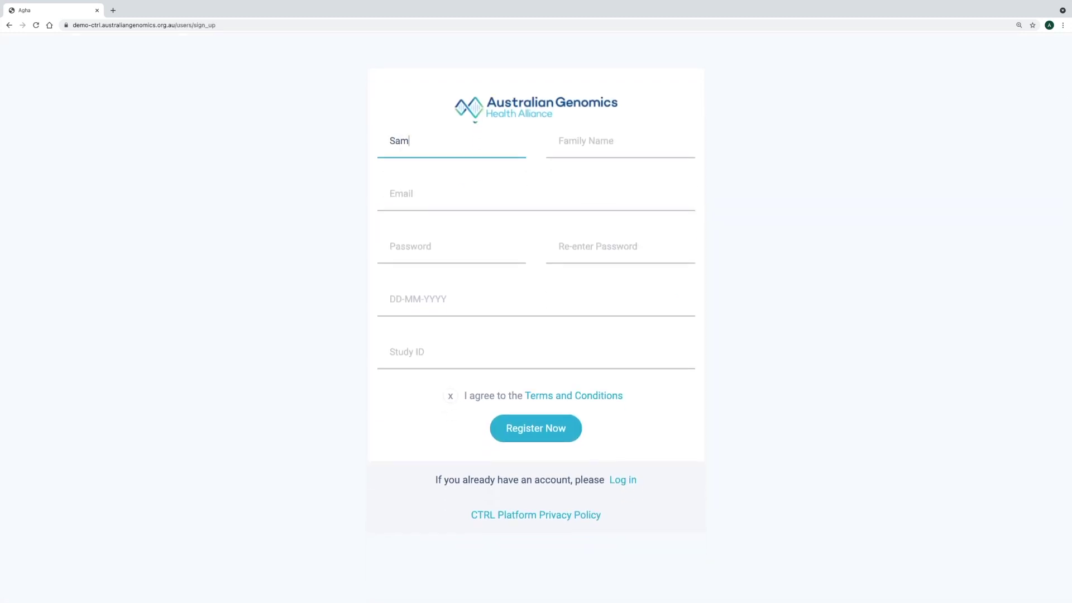
left_click(620, 142)
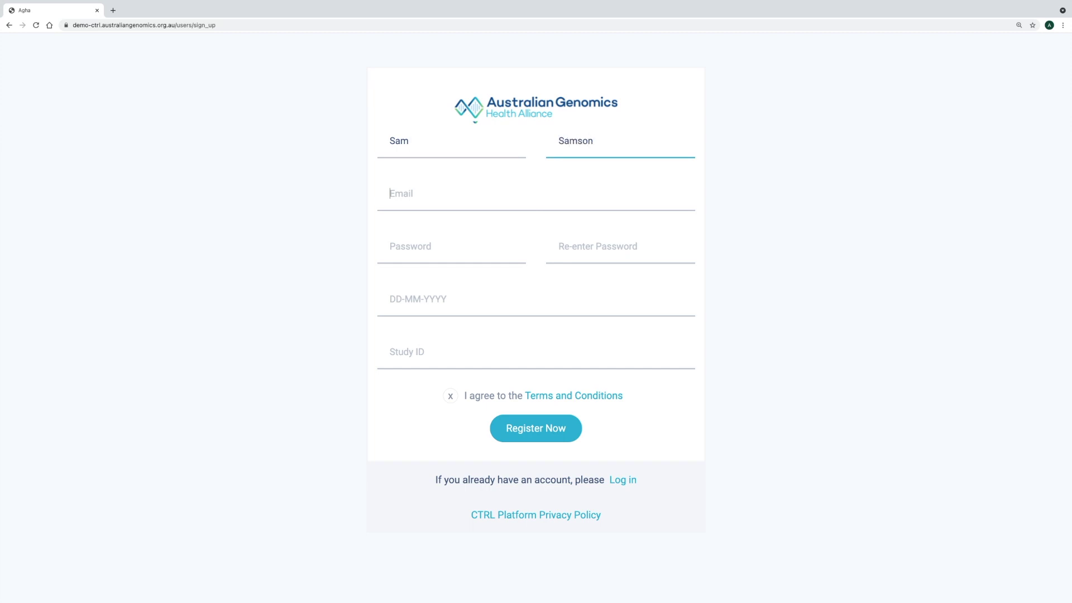
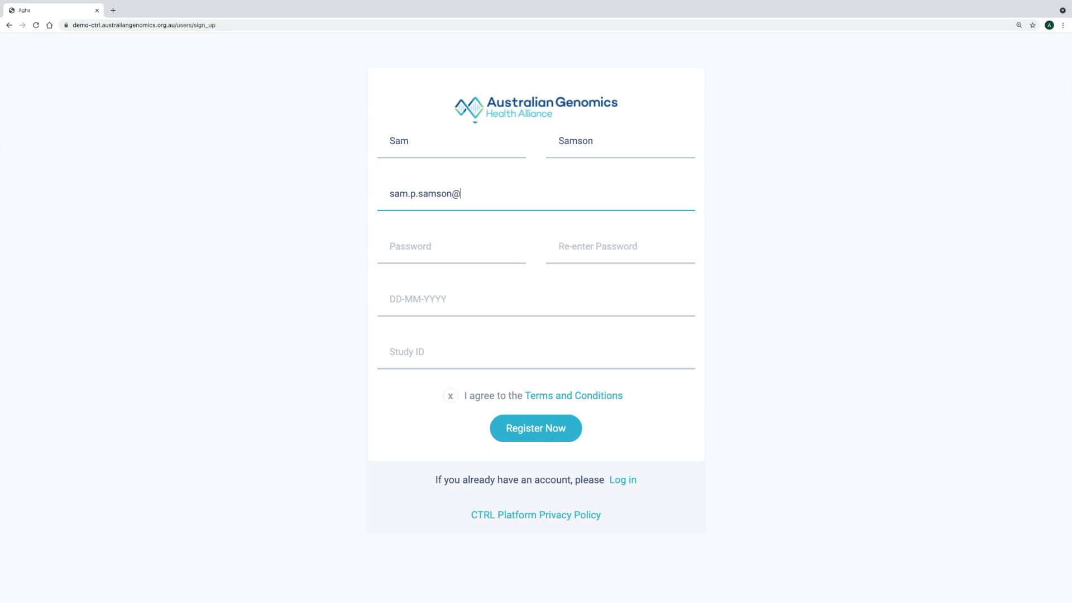
Enter the password twice, date of birth and study ID, accept the terms, and register
key("Tab")
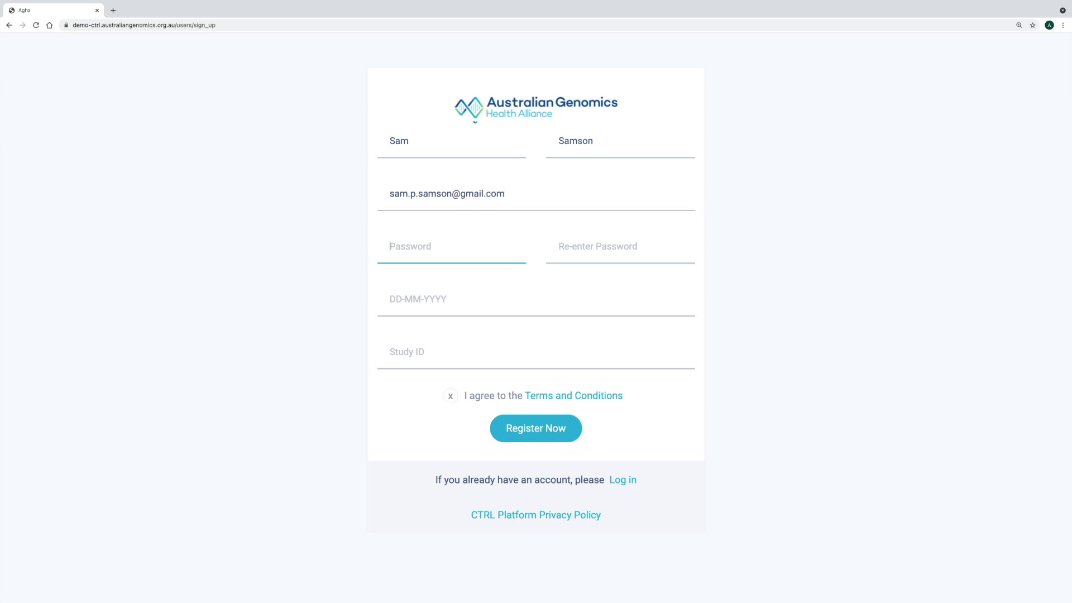
type("••••••")
key("Tab")
type("••••")
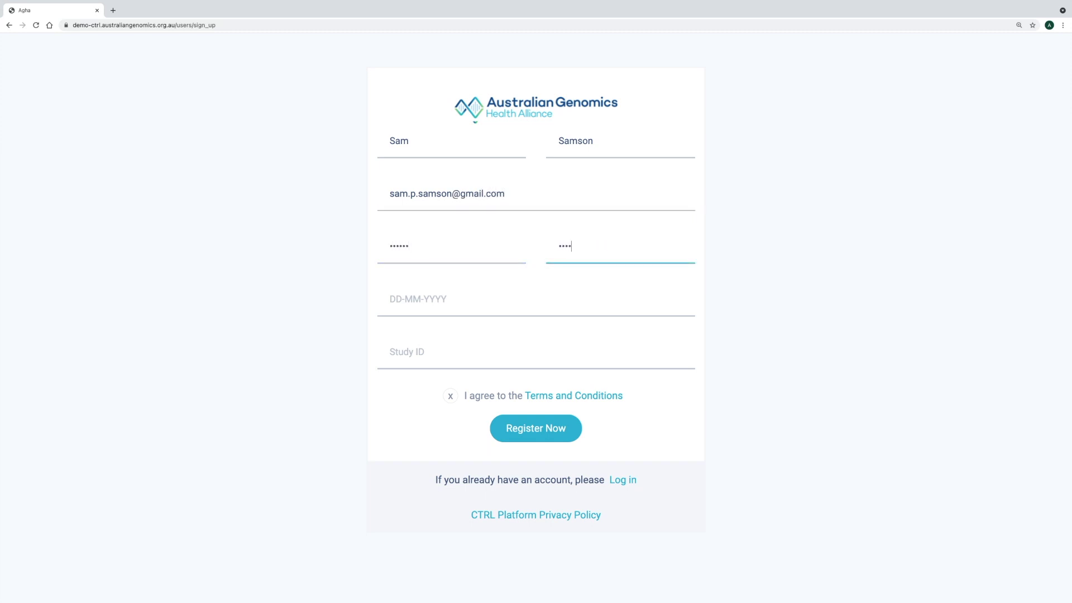
type("••")
key("Tab")
type("10-10")
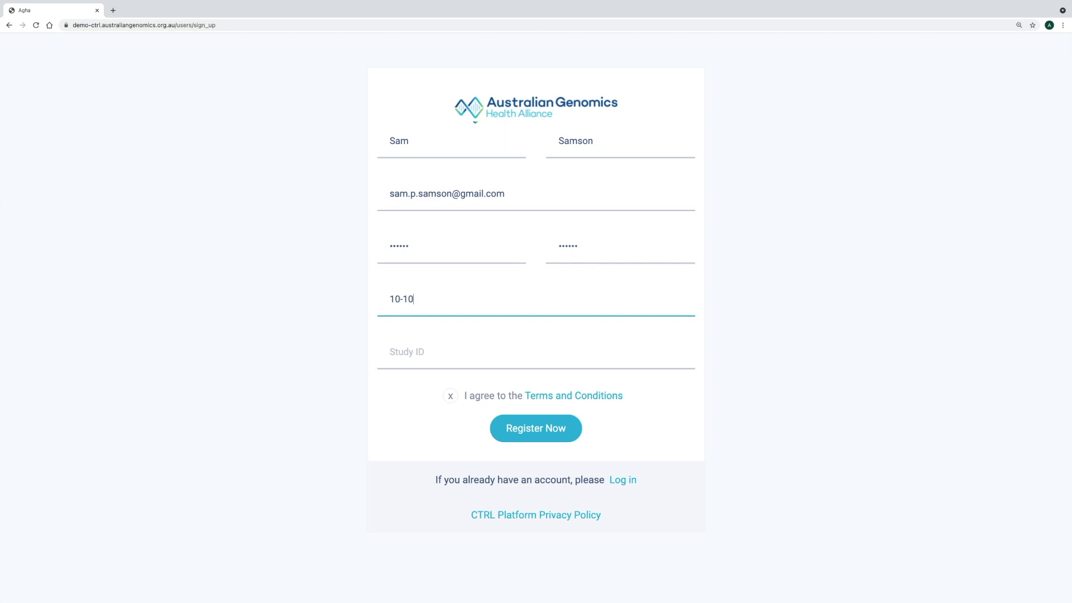
type("-1990")
key("Tab")
type("A")
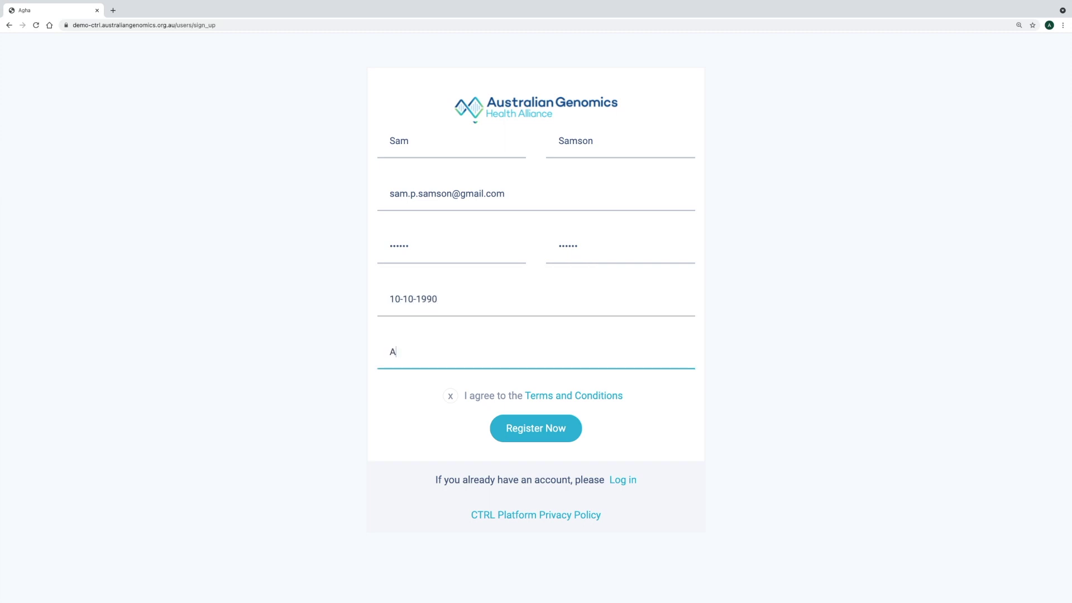
type("1234123")
left_click(450, 395)
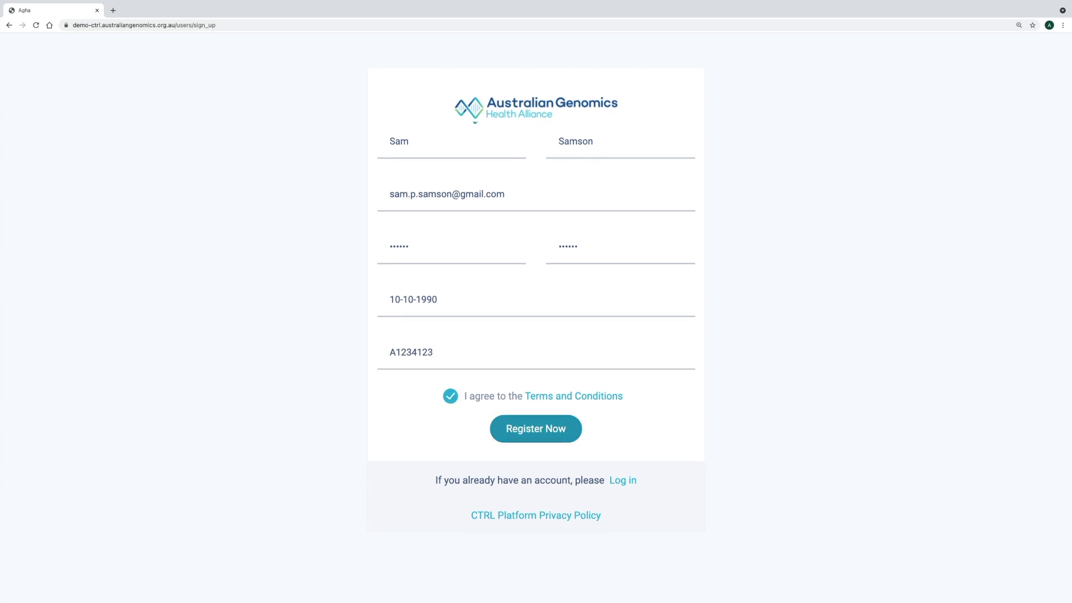
left_click(535, 428)
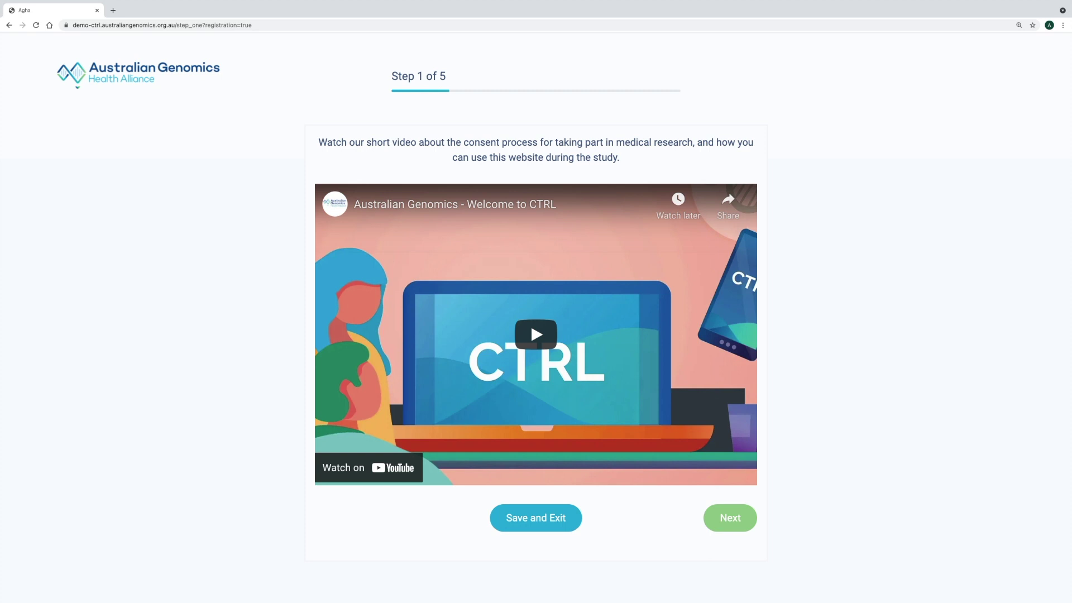
Continue past the Step 1 welcome video to Step 2
left_click(730, 517)
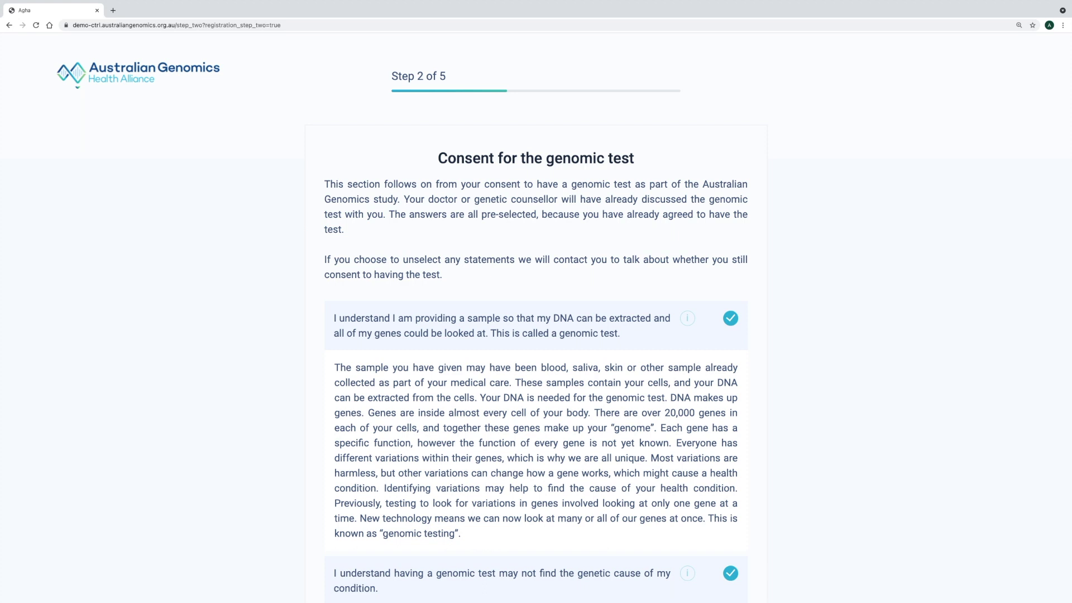
Read down the Step 2 genomic test consent statements and try to move on with Next
scroll(536, 335, "down", 2)
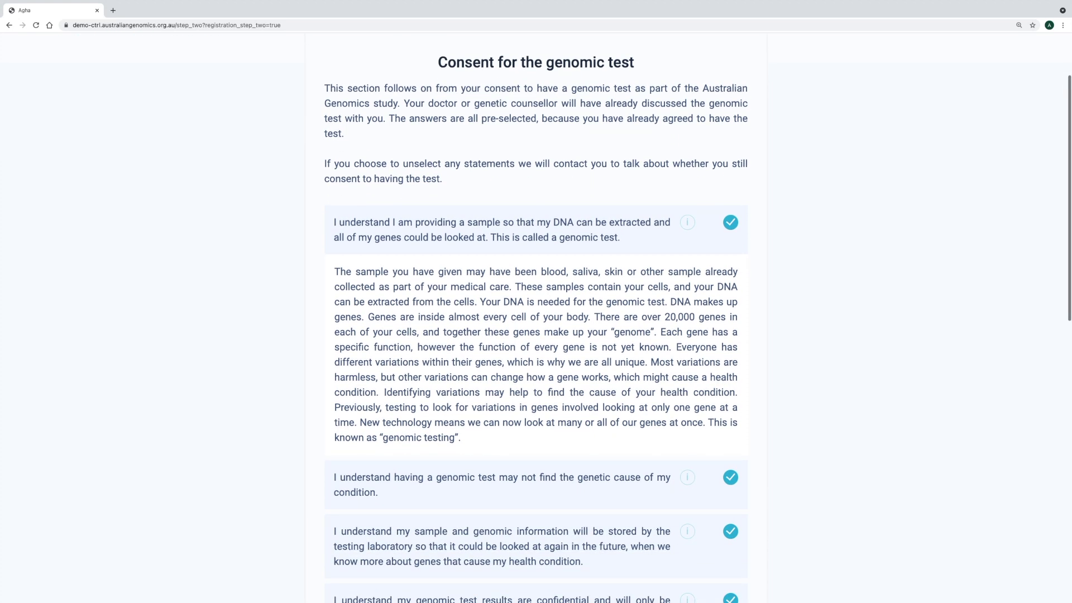
scroll(536, 335, "down", 3)
scroll(536, 318, "down", 6)
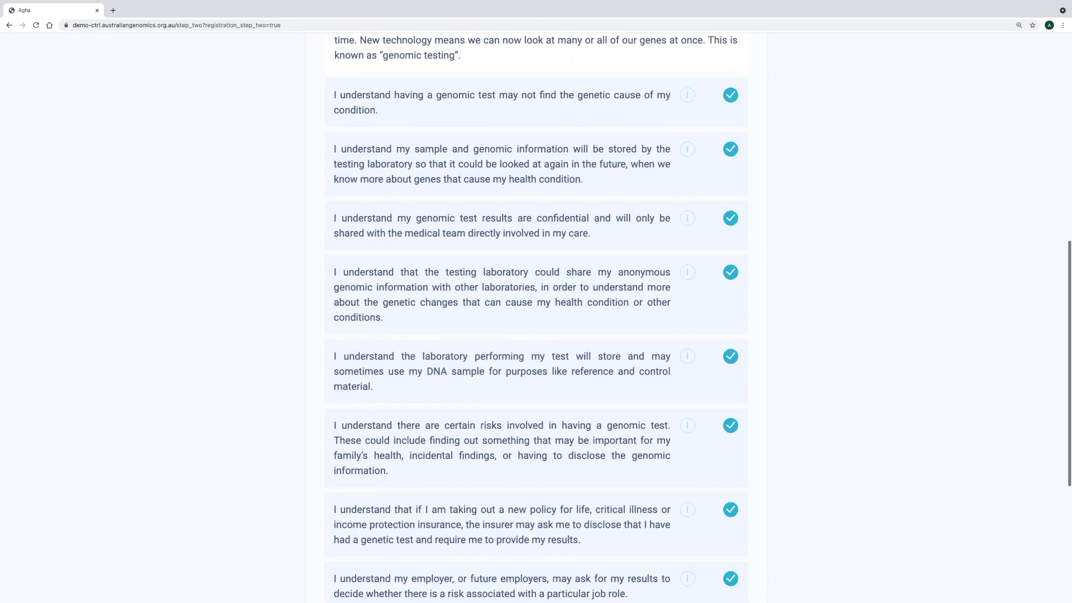
scroll(536, 560, "down", 3)
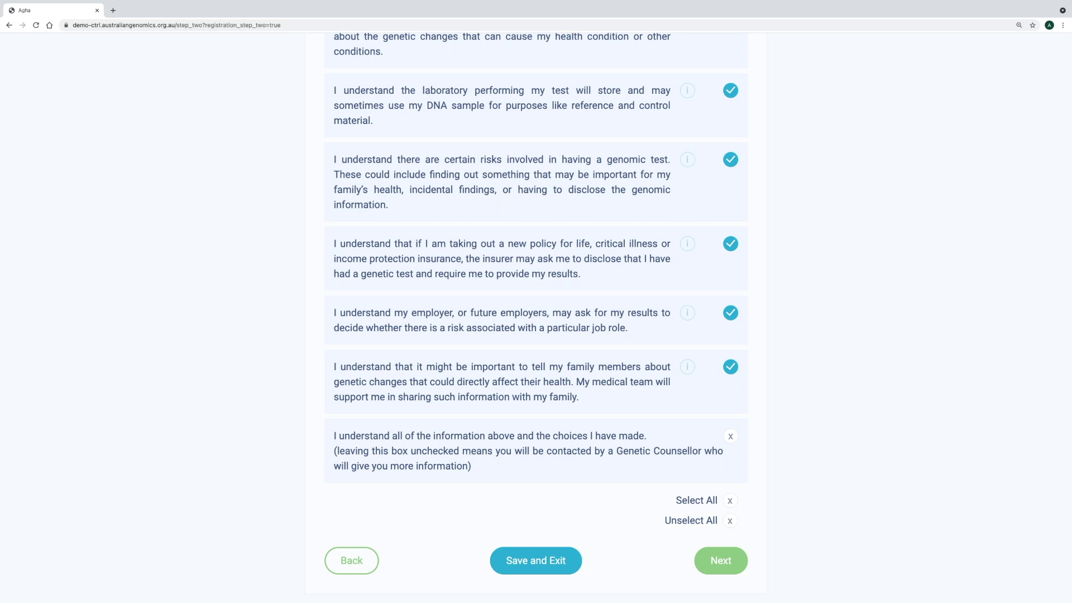
left_click(721, 560)
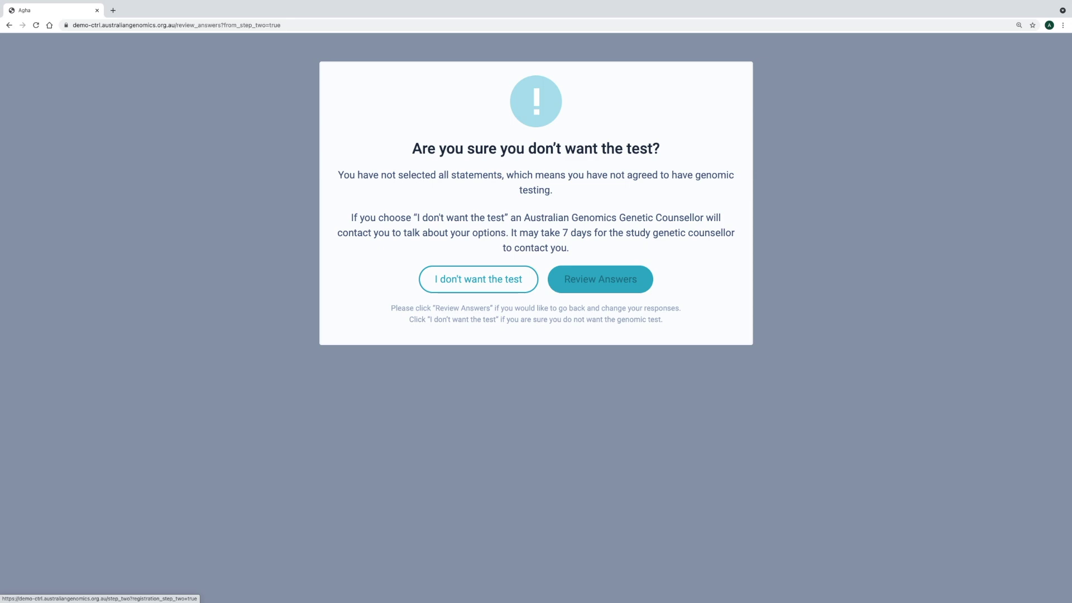
Review the answers, agree to every genomic test statement, and confirm having the test
left_click(600, 279)
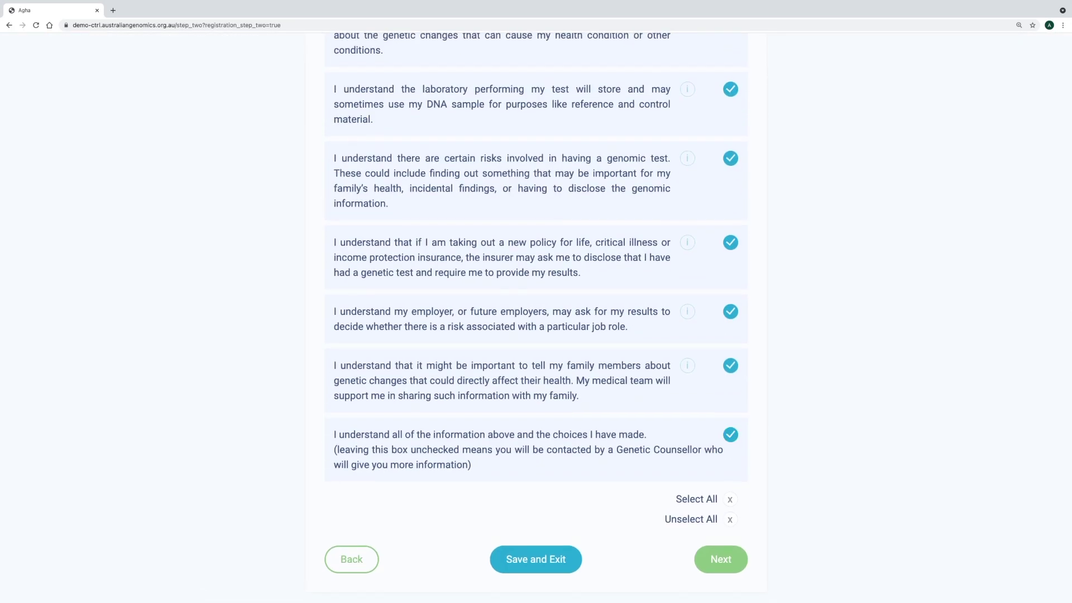
left_click(721, 559)
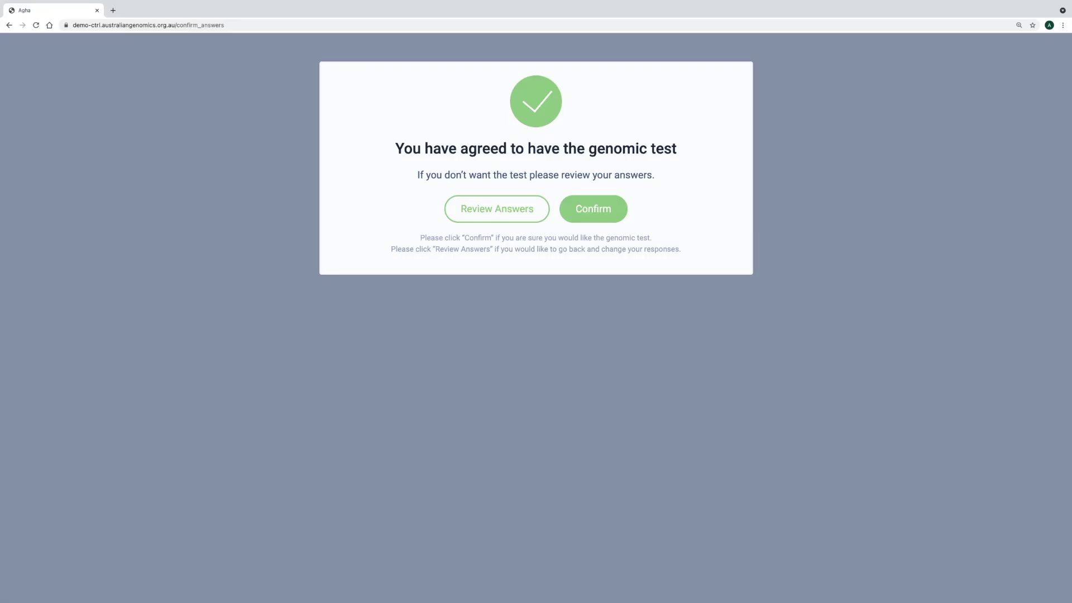
left_click(593, 208)
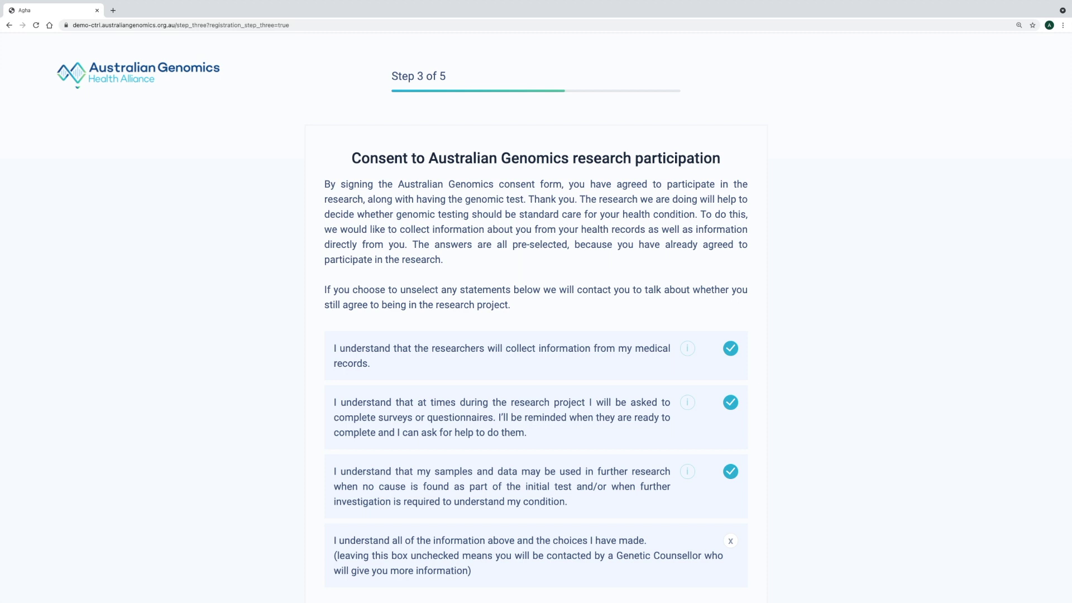
After the unselected-statement warning, tick the final research understanding statement and proceed to Step 4
scroll(536, 335, "down", 1)
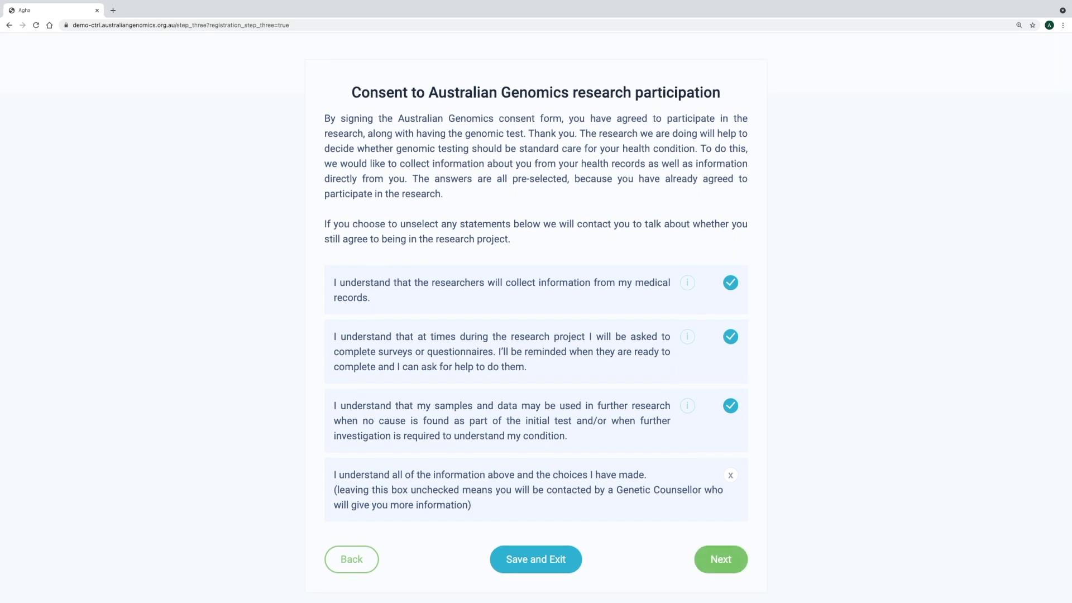
left_click(721, 559)
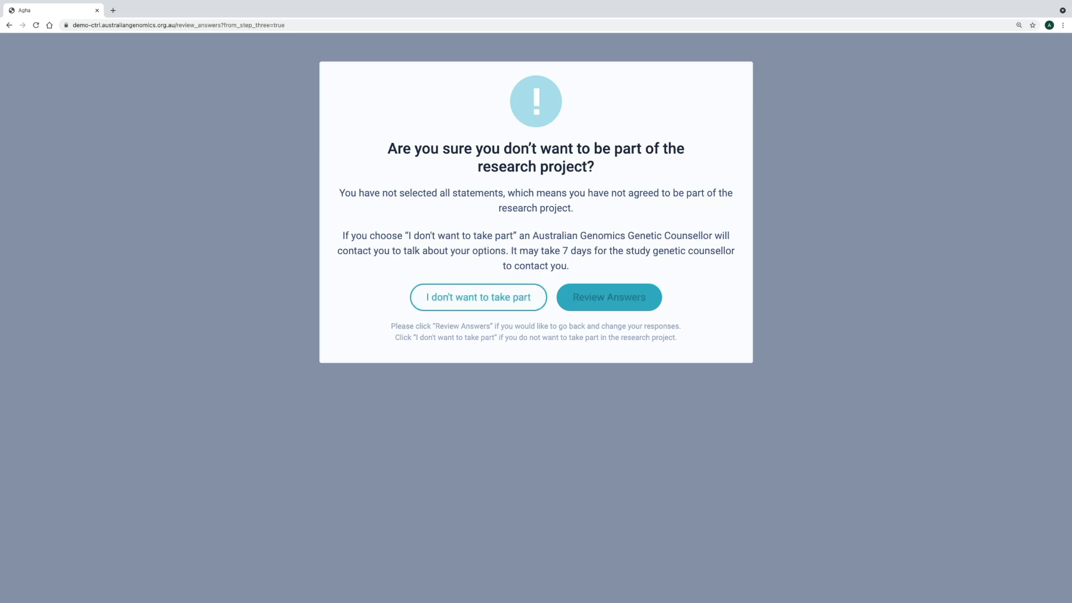
left_click(609, 297)
scroll(536, 335, "down", 1)
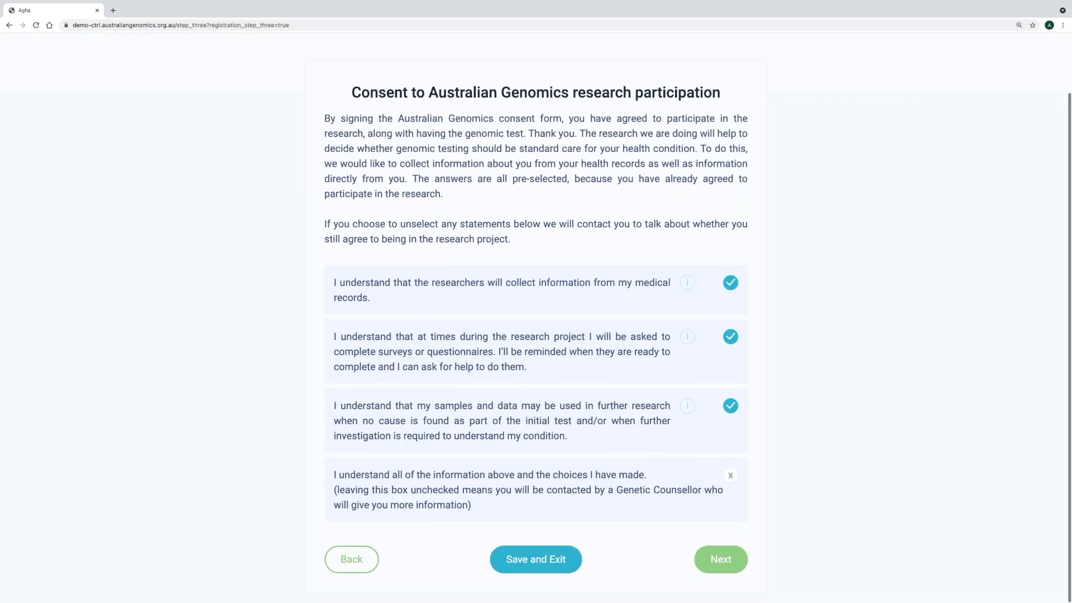
left_click(730, 474)
left_click(721, 559)
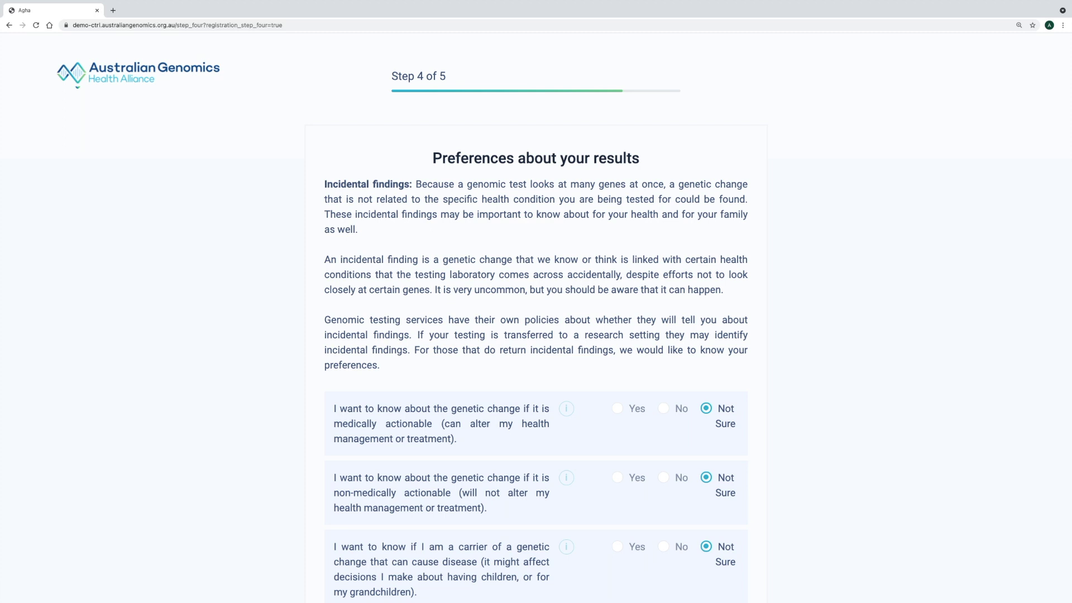
Answer Yes to all five result-preference questions, confirm understanding, and go on to Step 5
left_click(618, 409)
scroll(536, 335, "down", 2)
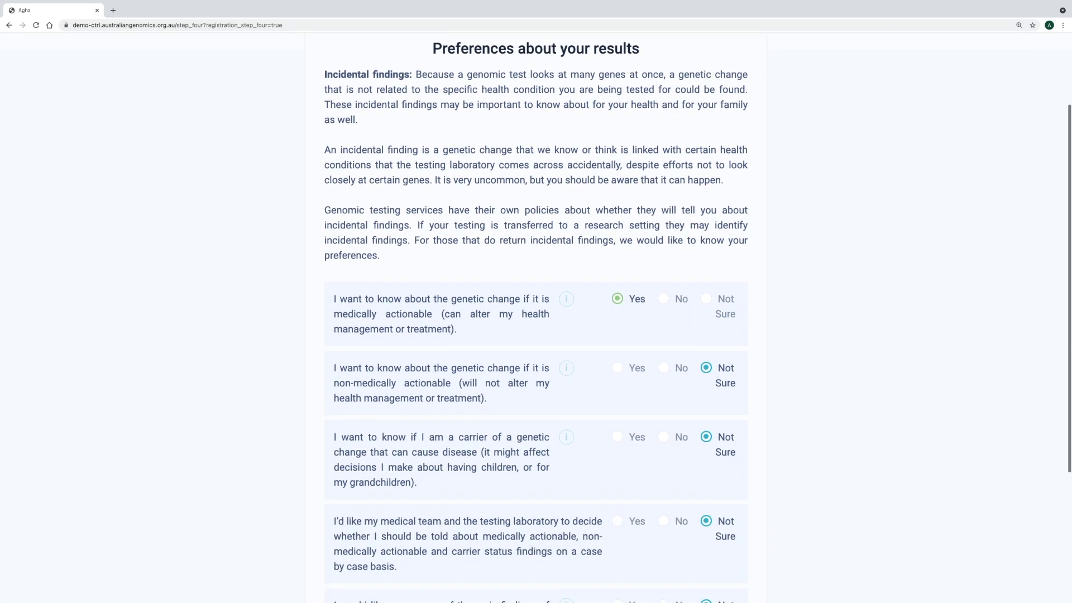
left_click(617, 368)
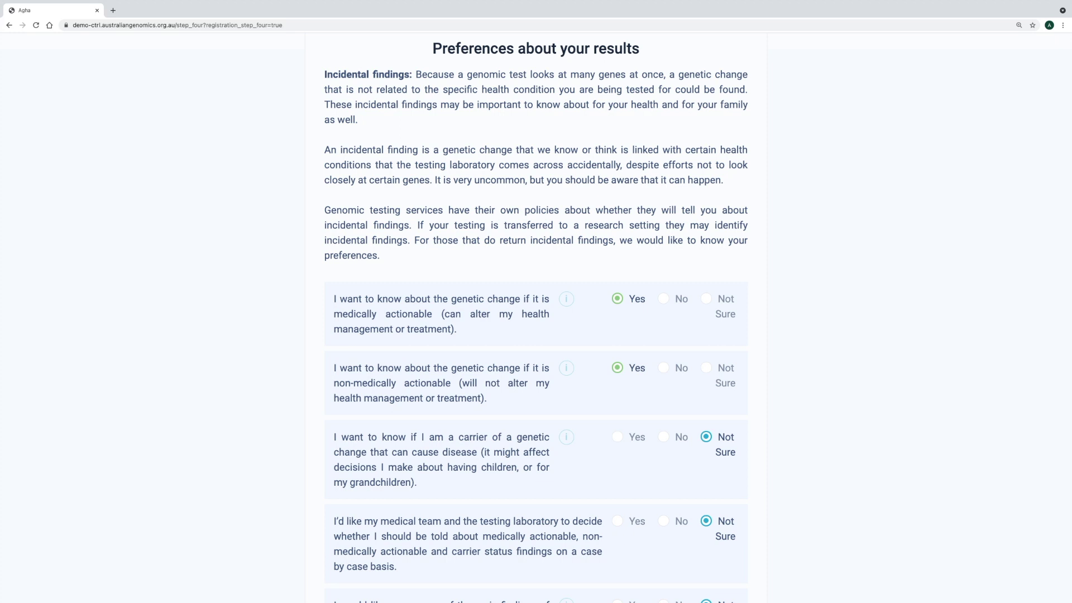
left_click(617, 436)
scroll(536, 335, "down", 2)
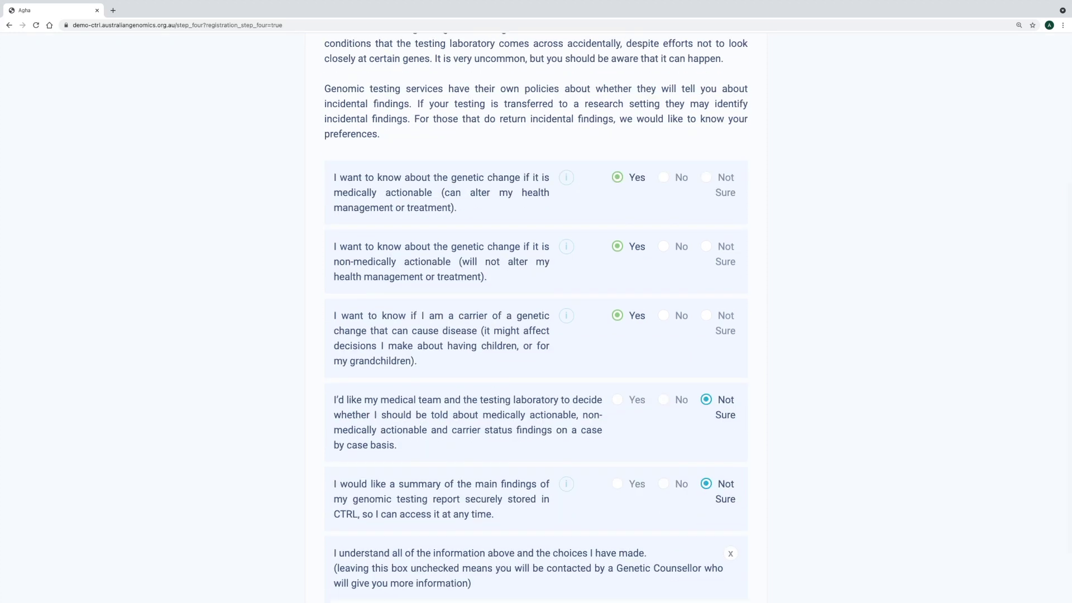
left_click(617, 399)
scroll(536, 335, "down", 2)
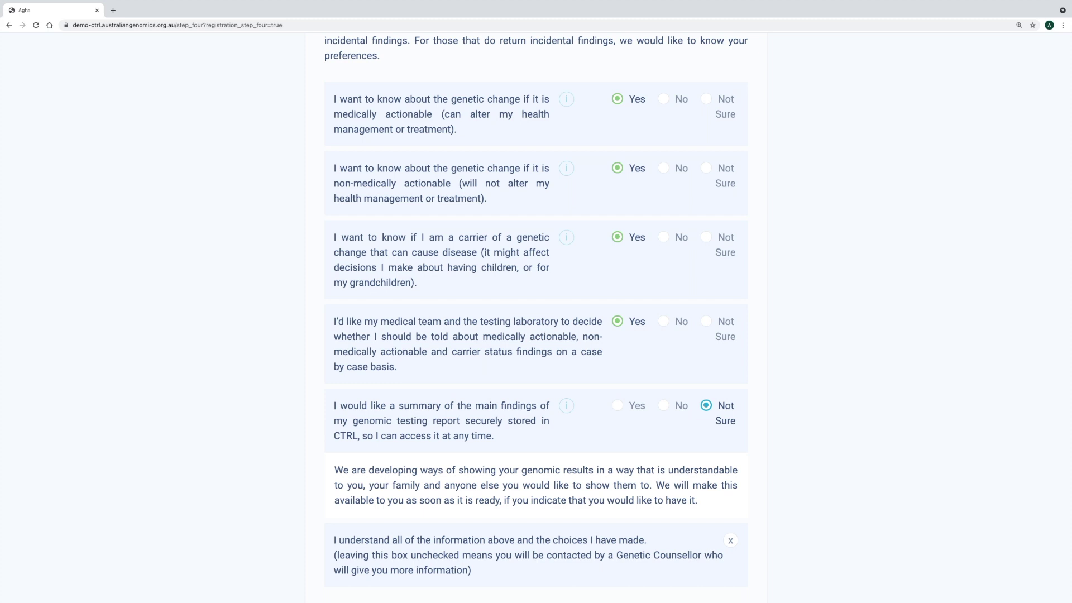
left_click(617, 405)
scroll(537, 318, "down", 2)
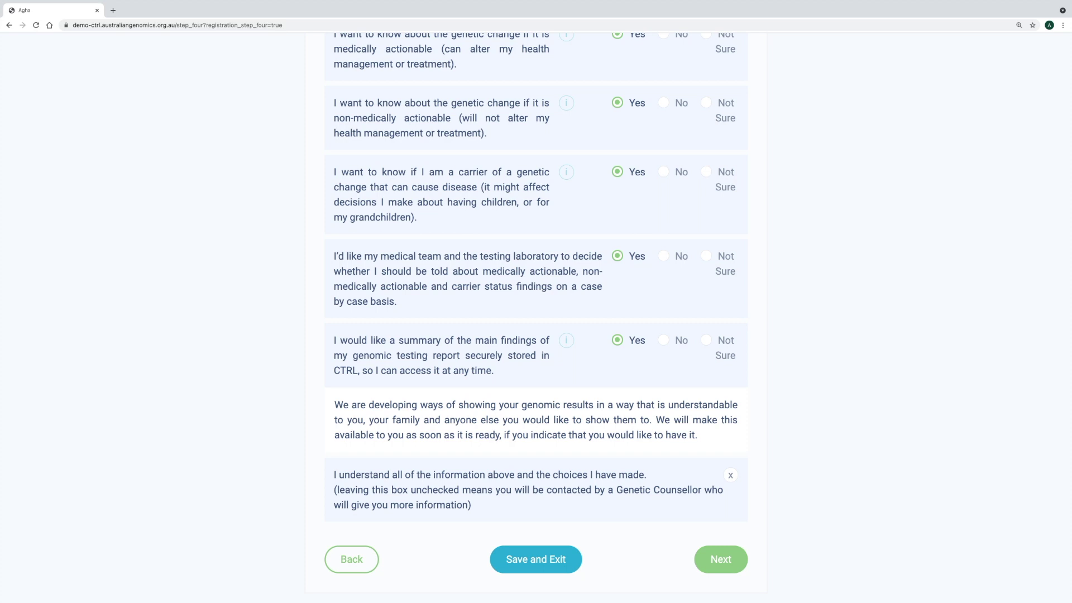
left_click(730, 475)
left_click(721, 559)
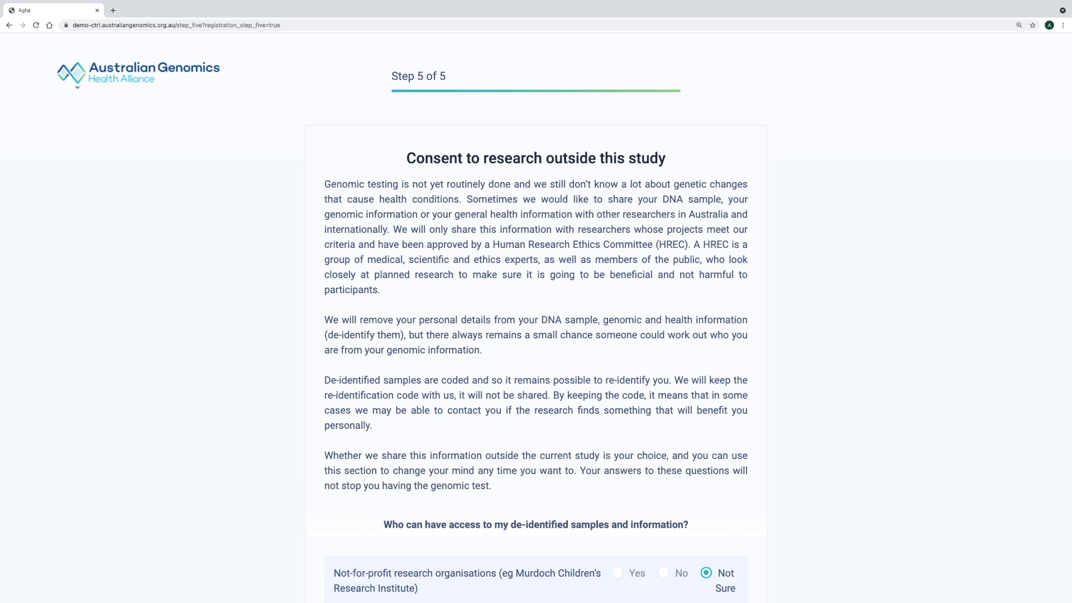
Set access to Yes for not-for-profits, universities and government, and No for commercial companies
scroll(536, 318, "down", 2)
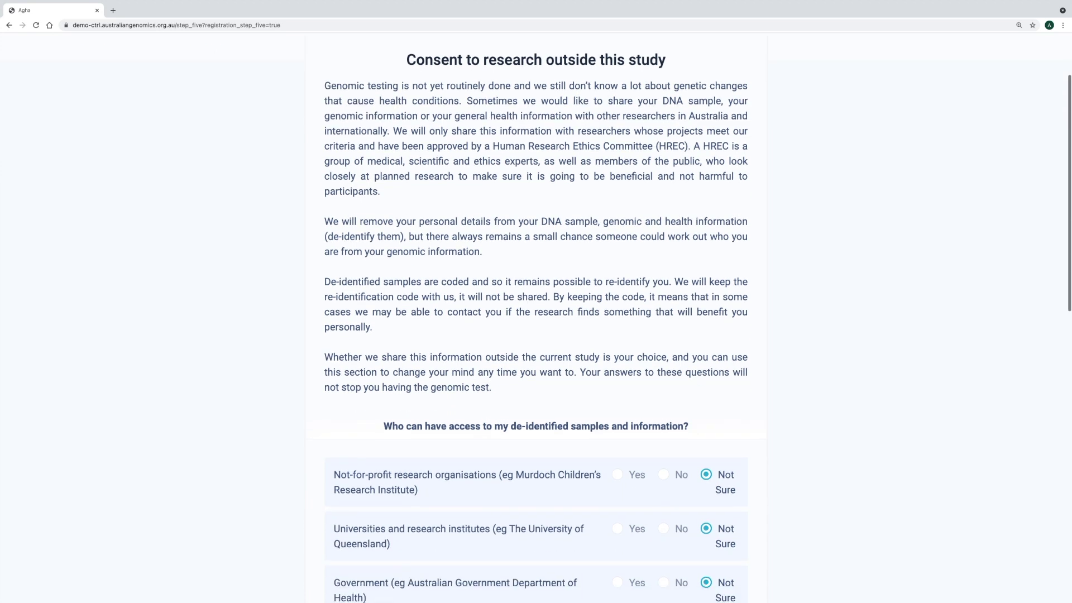
scroll(536, 318, "down", 2)
scroll(536, 318, "down", 2)
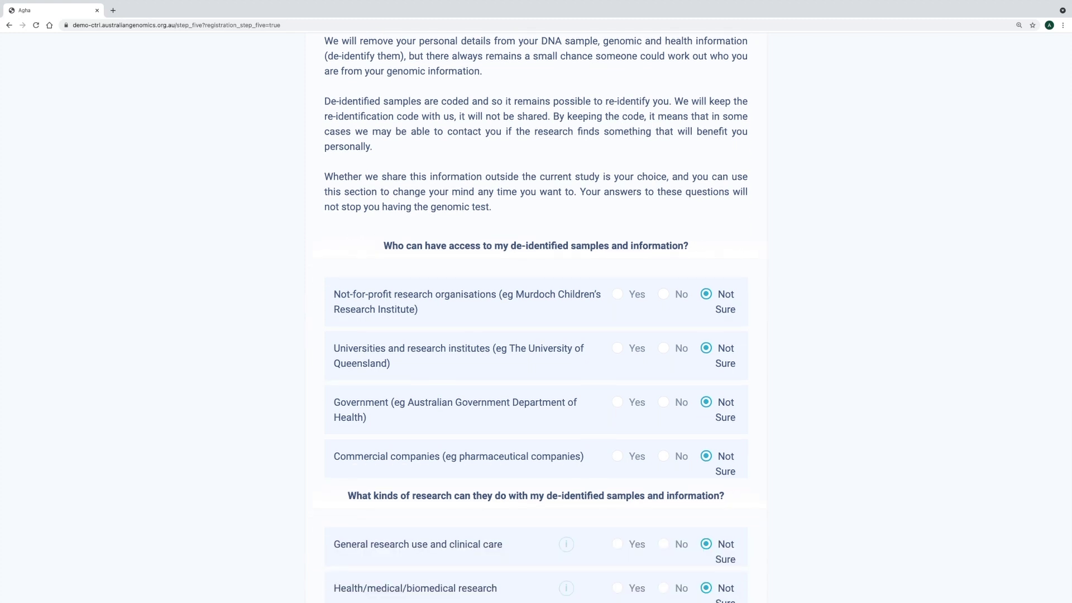
left_click(618, 294)
left_click(618, 349)
left_click(618, 403)
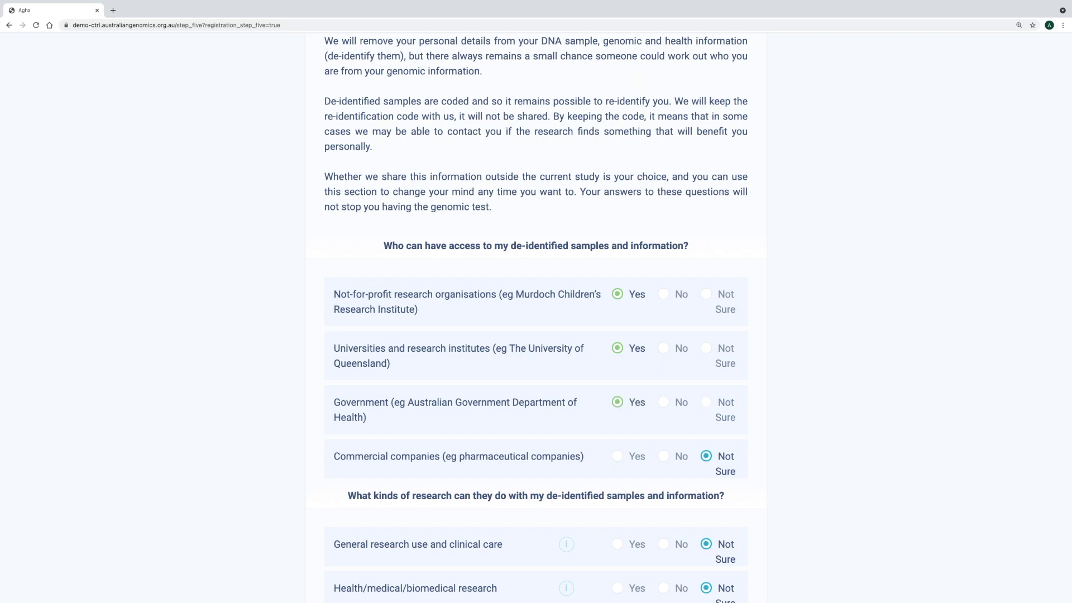
left_click(663, 456)
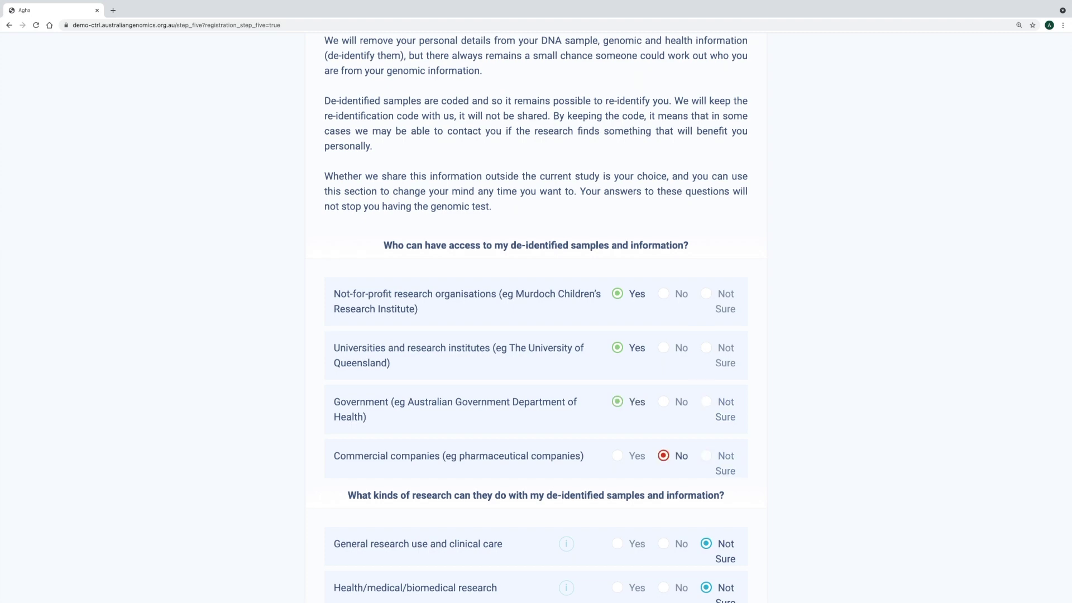
scroll(663, 456, "down", 4)
scroll(536, 318, "down", 3)
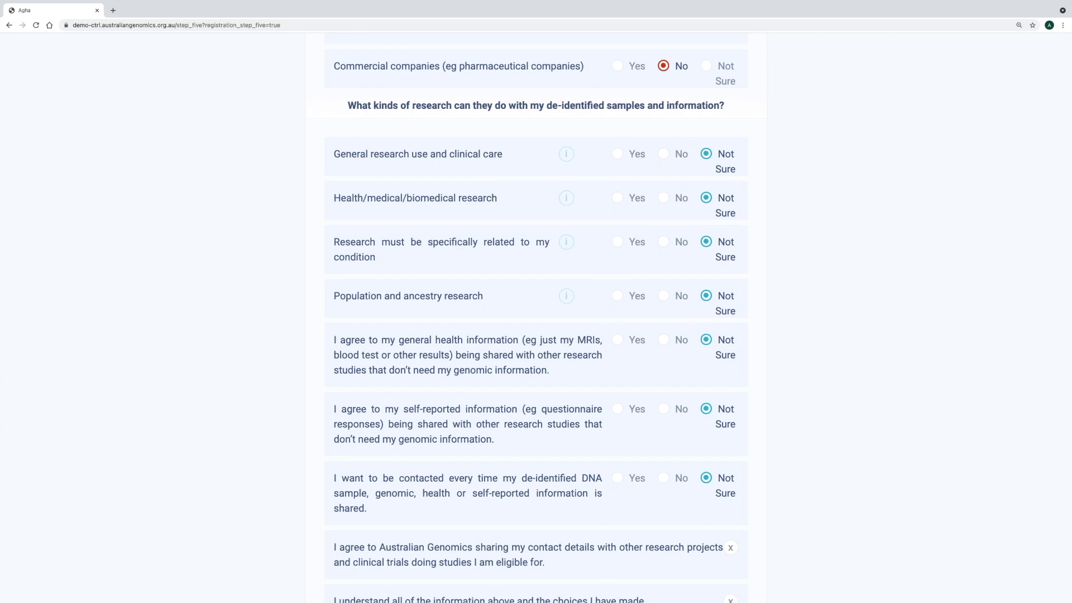
Answer Yes for general, health/medical, condition-related and population/ancestry research
left_click(617, 154)
left_click(617, 198)
left_click(617, 242)
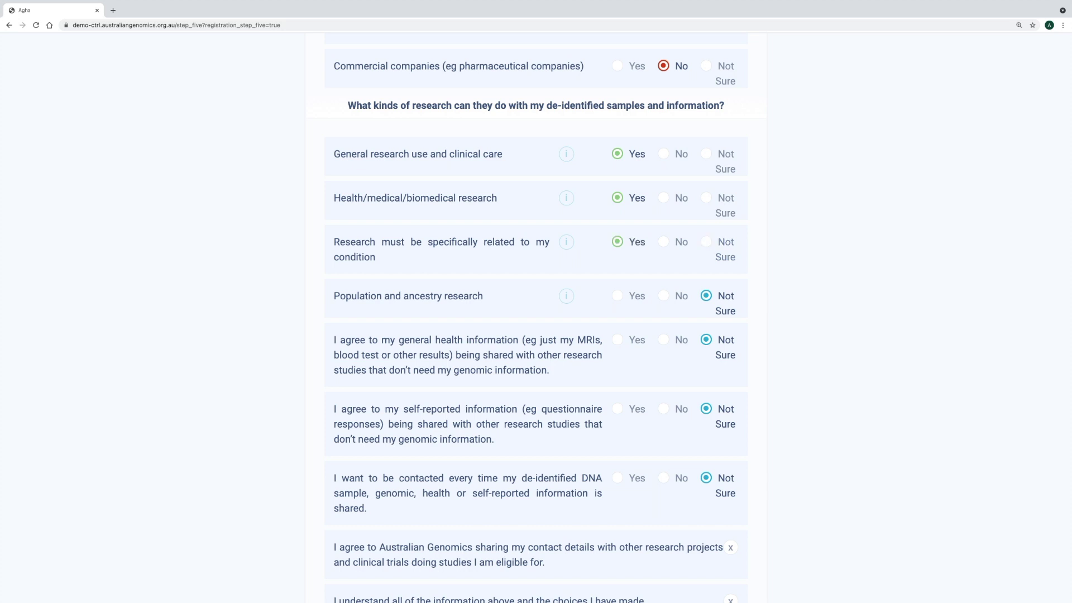
left_click(617, 296)
Agree to share health and self-reported information, decline contact each time, and tick both agreements
left_click(617, 339)
scroll(536, 318, "down", 2)
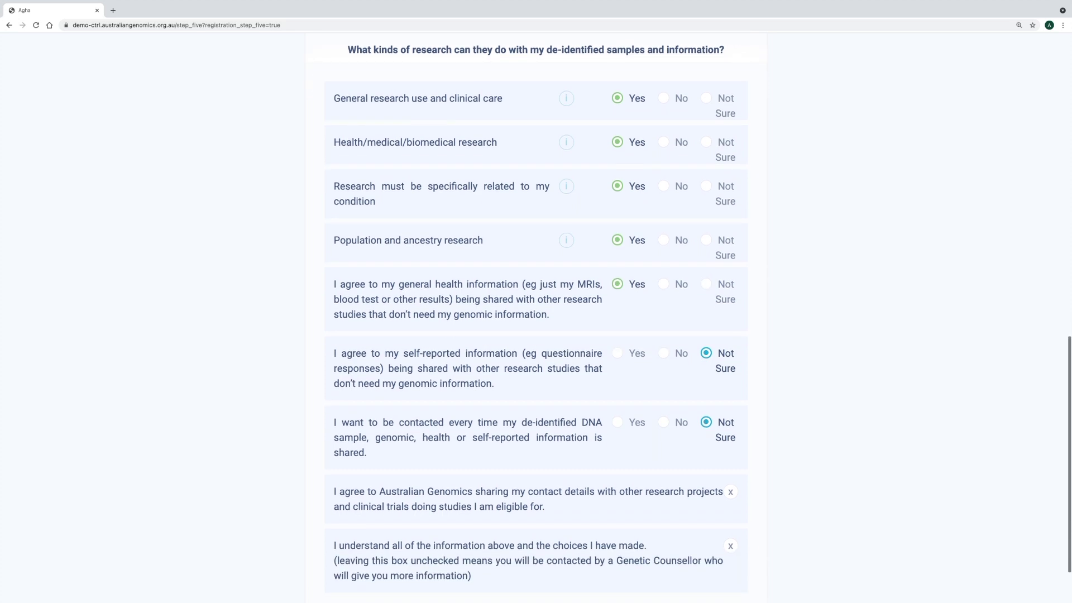
left_click(617, 353)
left_click(663, 422)
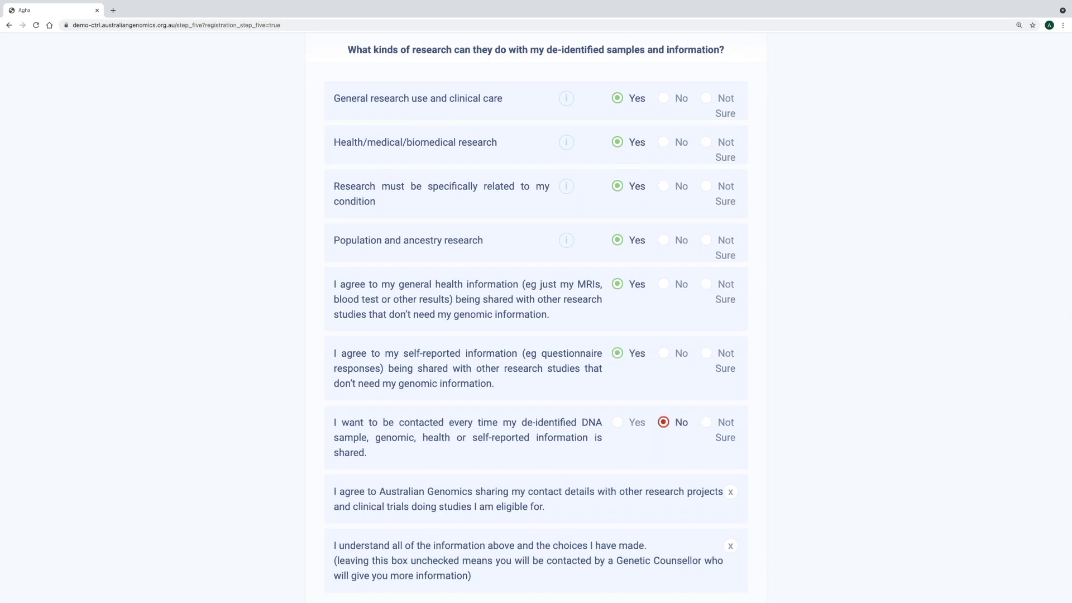
scroll(536, 318, "down", 2)
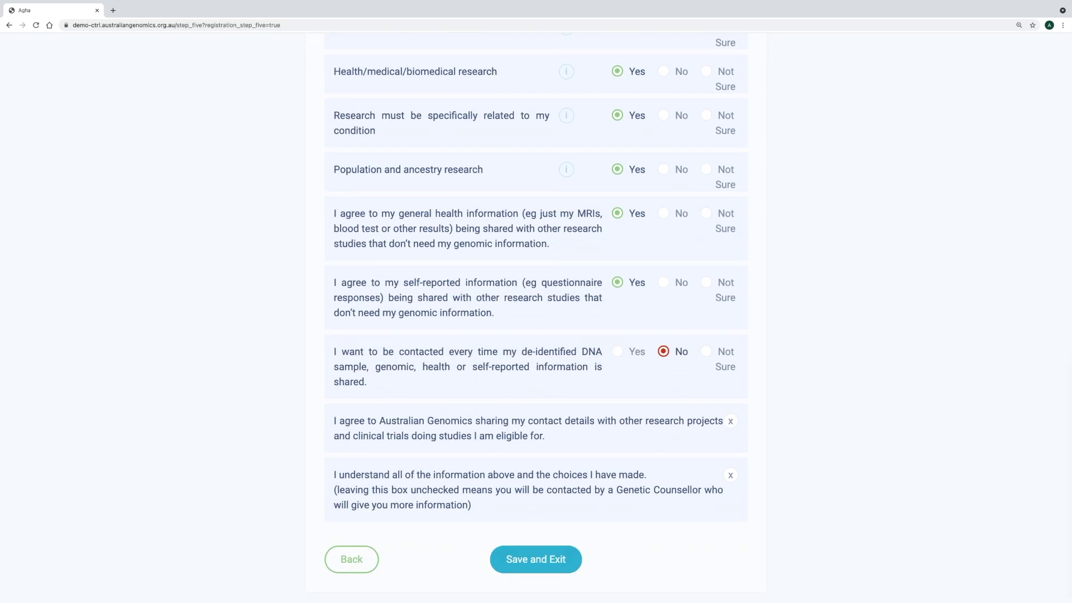
left_click(730, 421)
left_click(730, 475)
Save Step 5 to the dashboard, then reopen the research-outside-this-study consent for editing
left_click(536, 559)
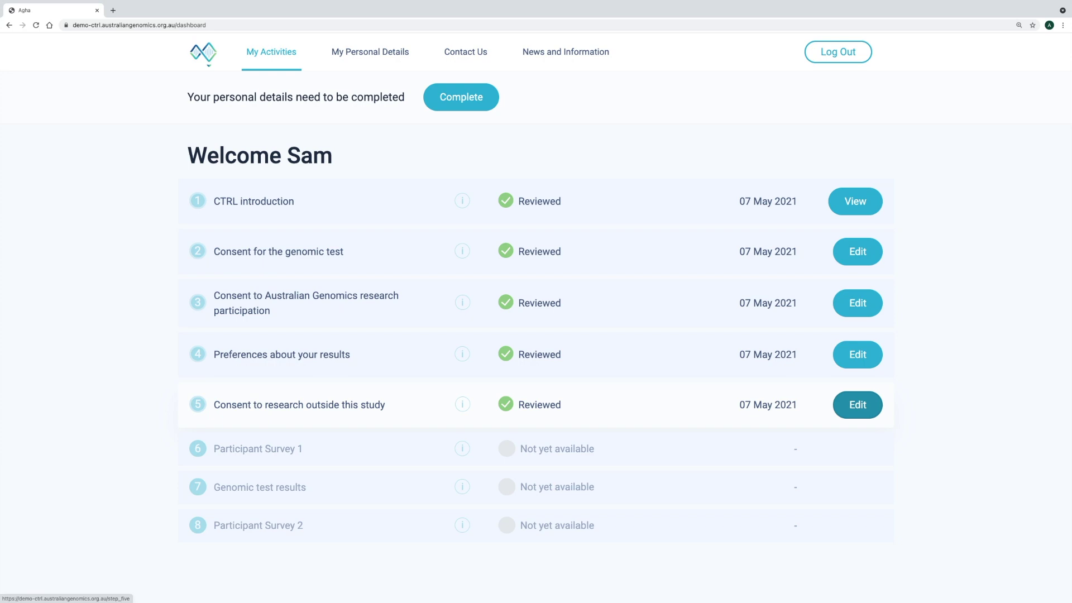
left_click(858, 405)
Change commercial companies access and 'contacted every time' to Yes, then save and exit
scroll(536, 312, "down", 6)
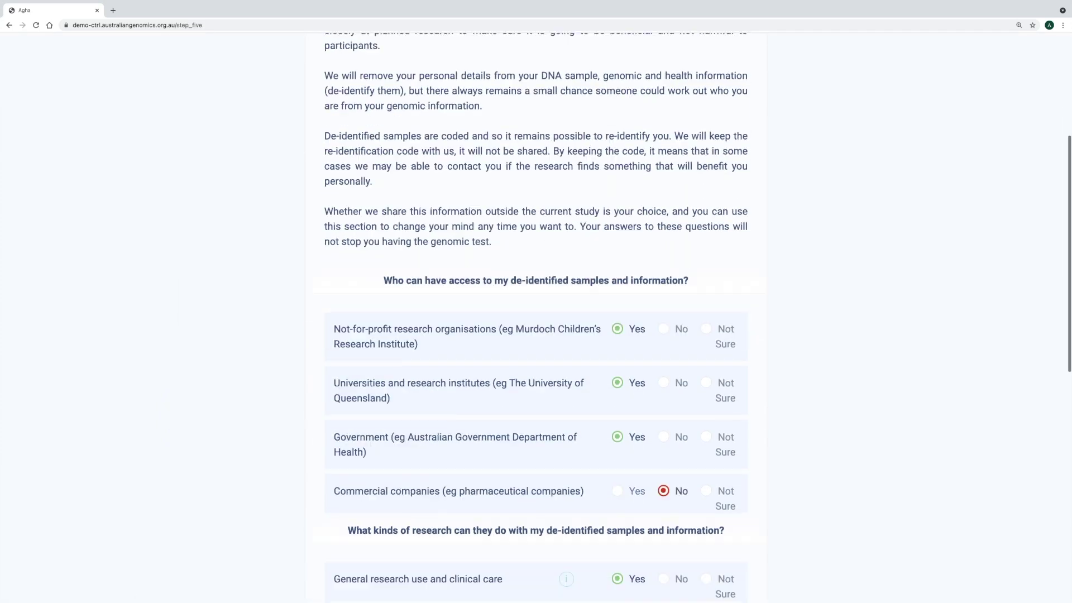
left_click(617, 380)
scroll(536, 313, "down", 6)
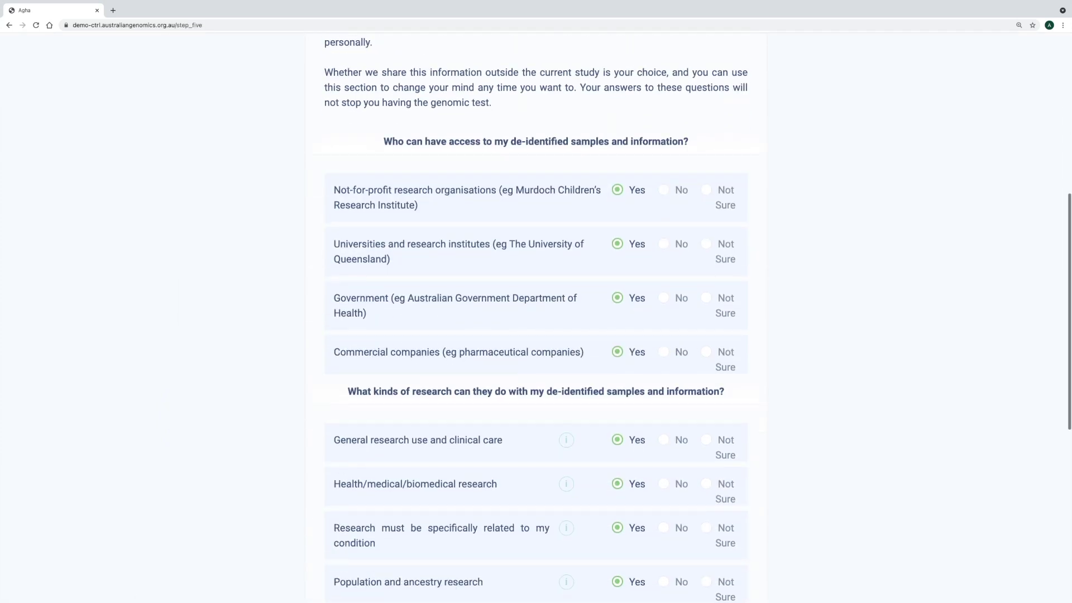
left_click(617, 443)
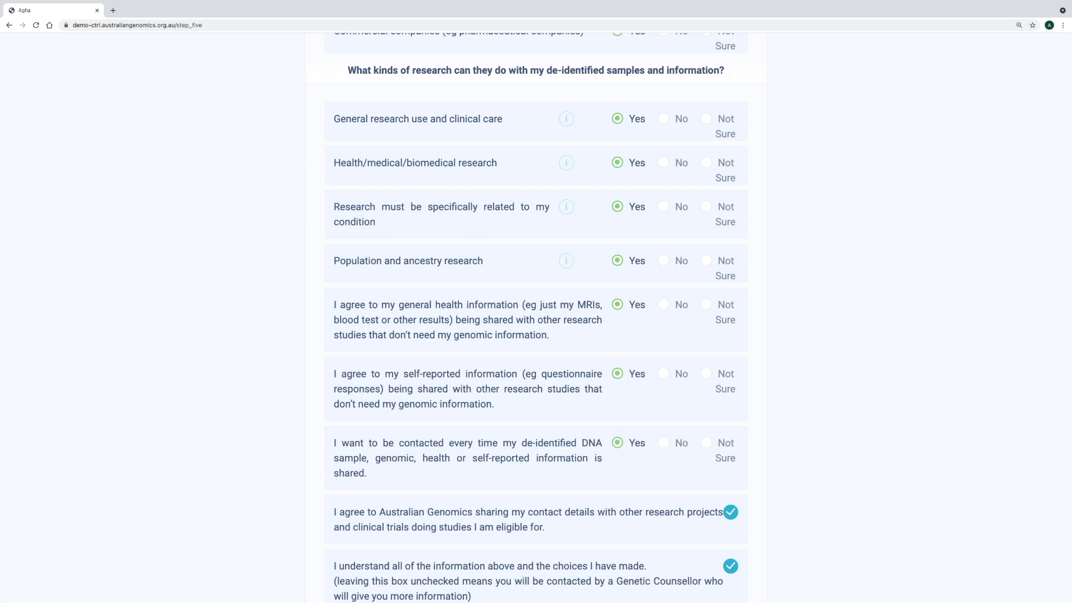
scroll(536, 313, "down", 2)
left_click(537, 559)
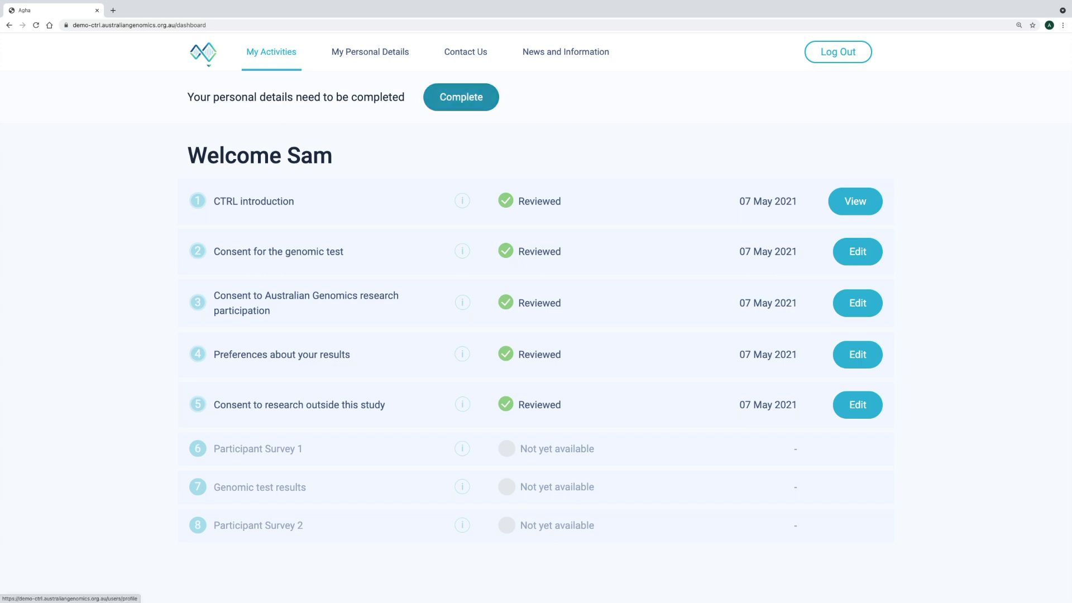
From the dashboard, open the Edit personal details form to complete the participant's details
left_click(461, 97)
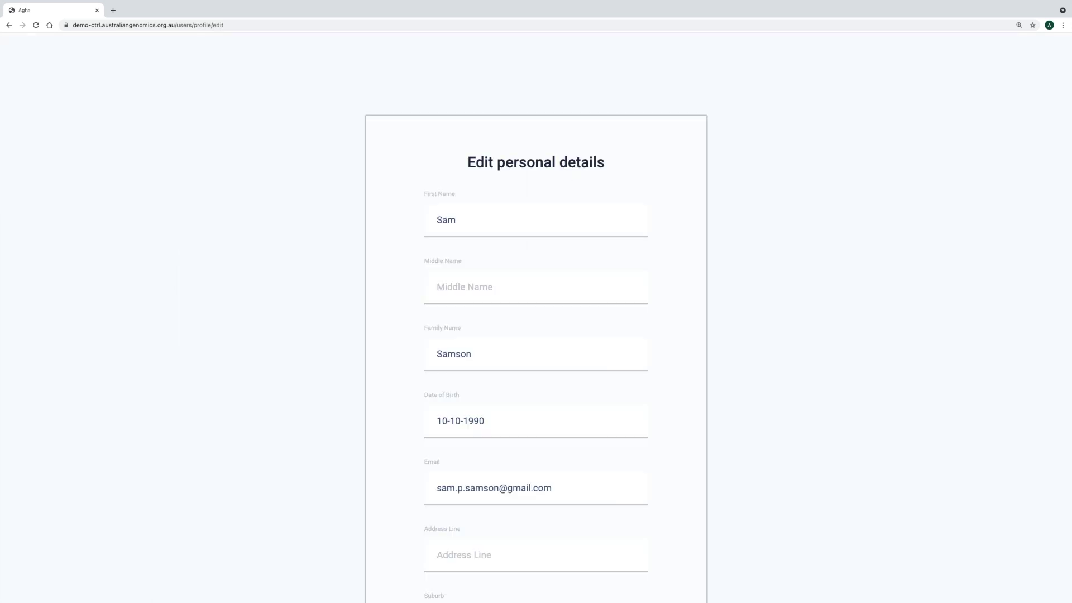
Read through the Edit personal details form, leave it for the summary, then open Contact Us
scroll(536, 335, "down", 2)
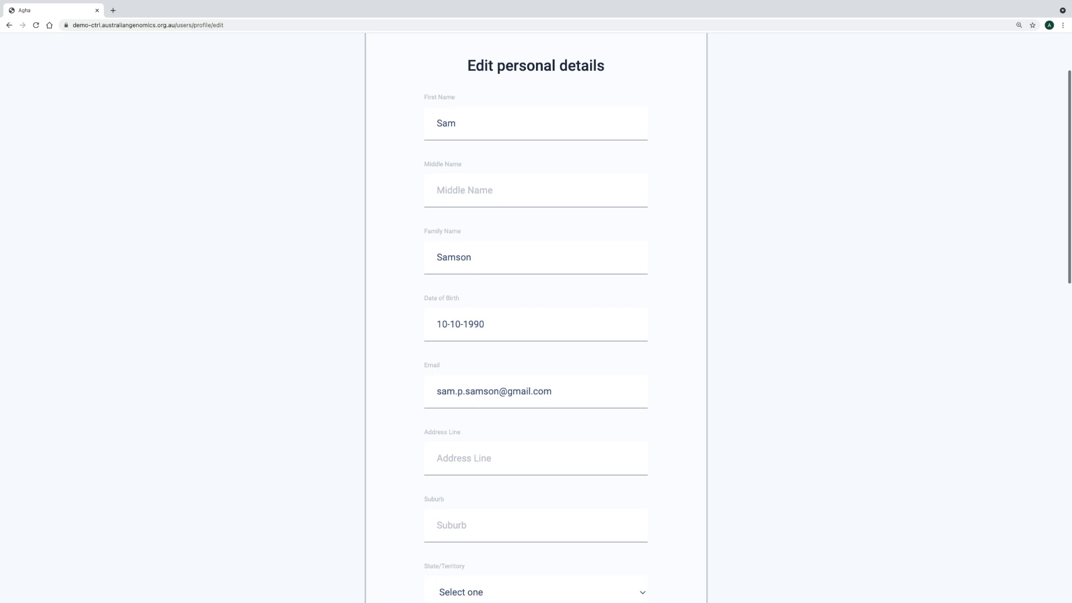
scroll(536, 335, "down", 4)
scroll(536, 335, "down", 6)
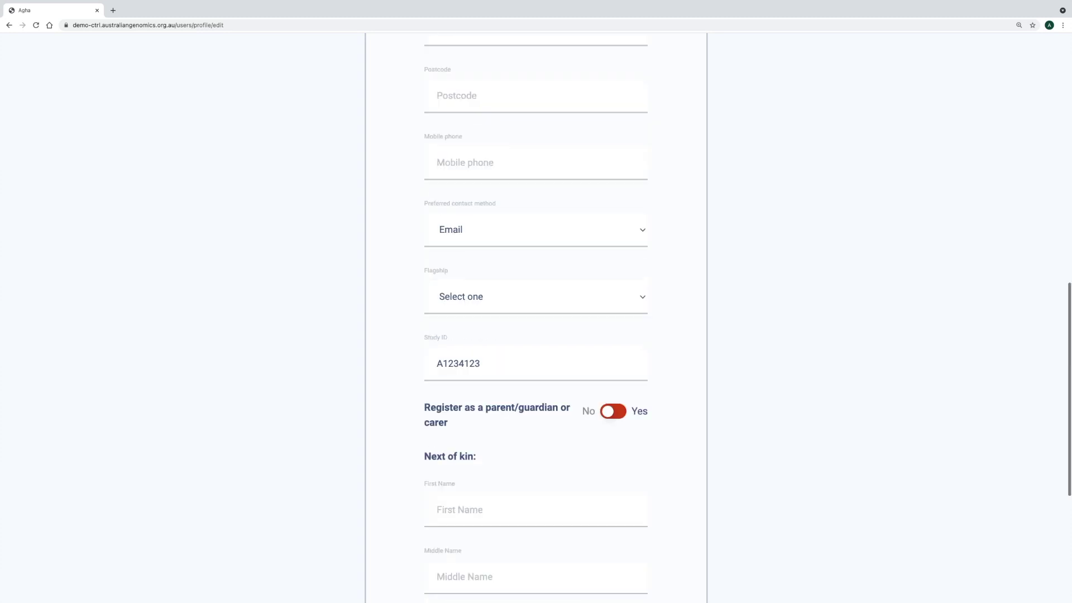
scroll(536, 335, "down", 5)
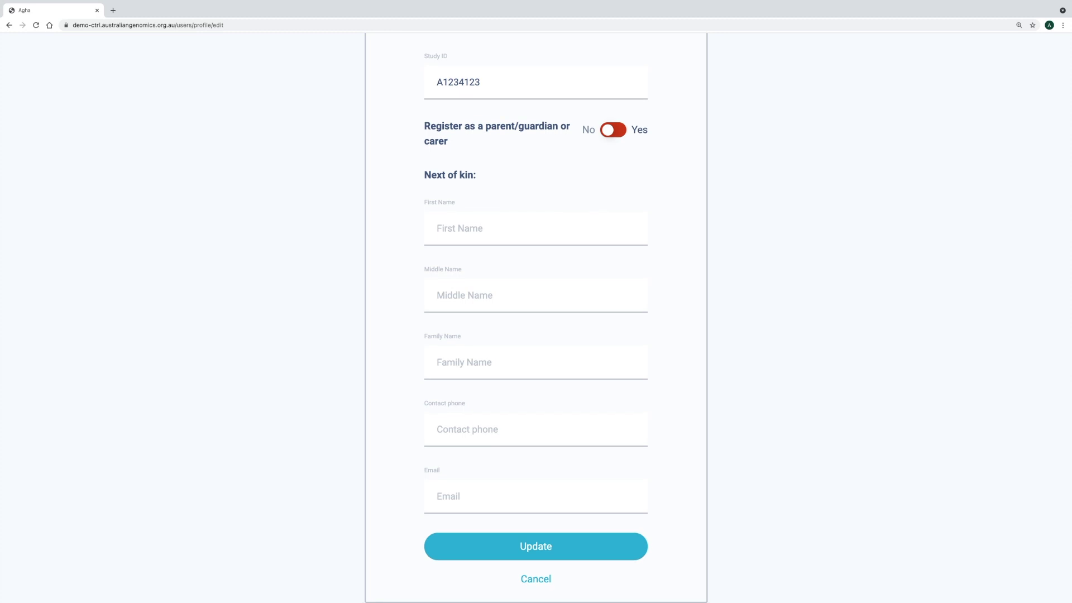
key("Return")
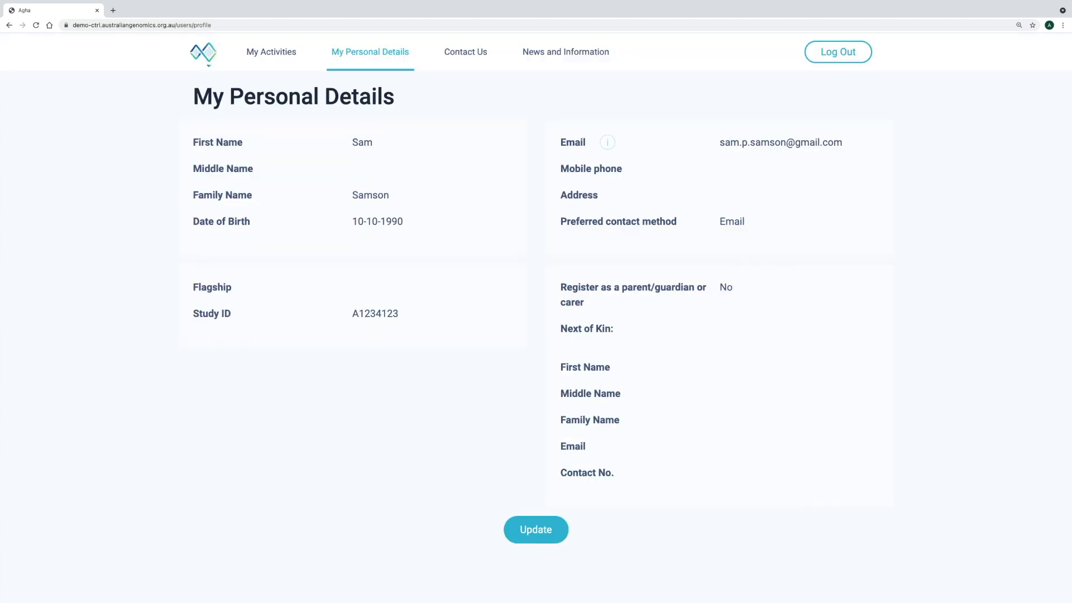
left_click(466, 51)
Draft the message 'I have a question' in the Contact Us box, then go to News and Information
type("I")
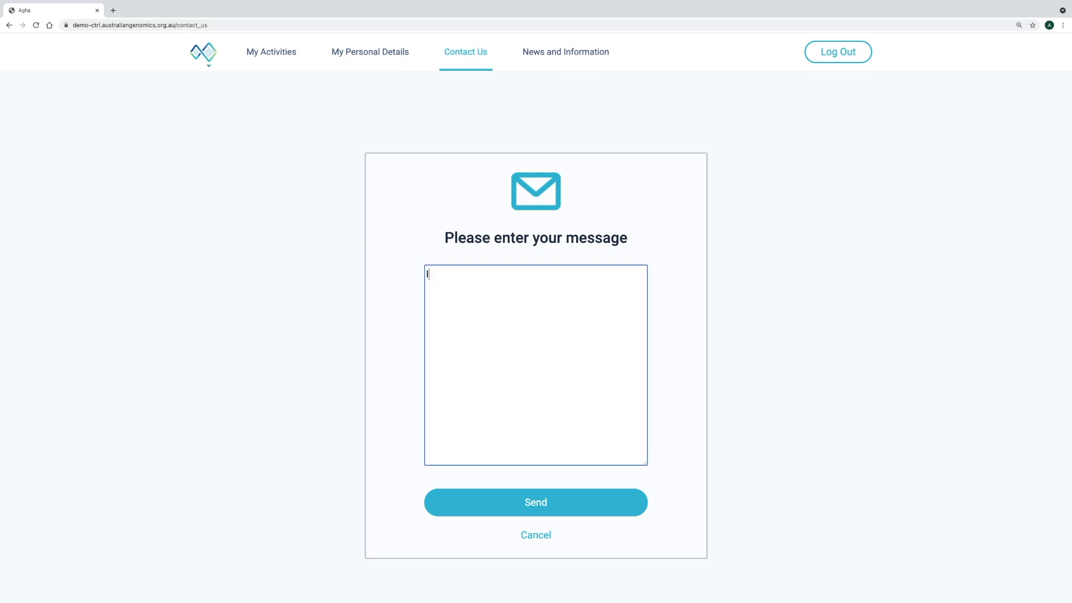
type(" have a question")
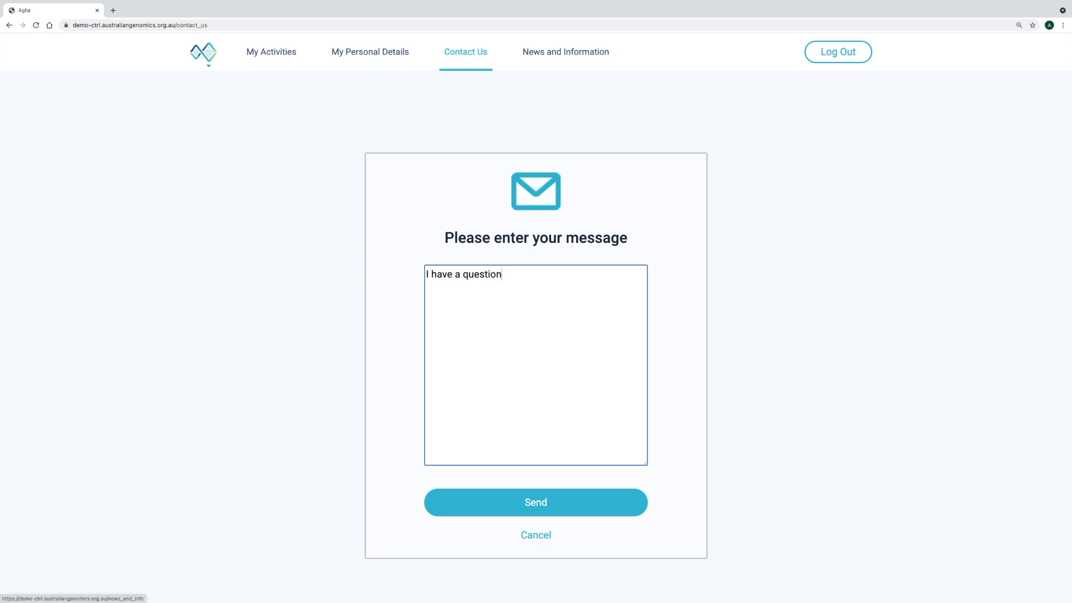
left_click(565, 52)
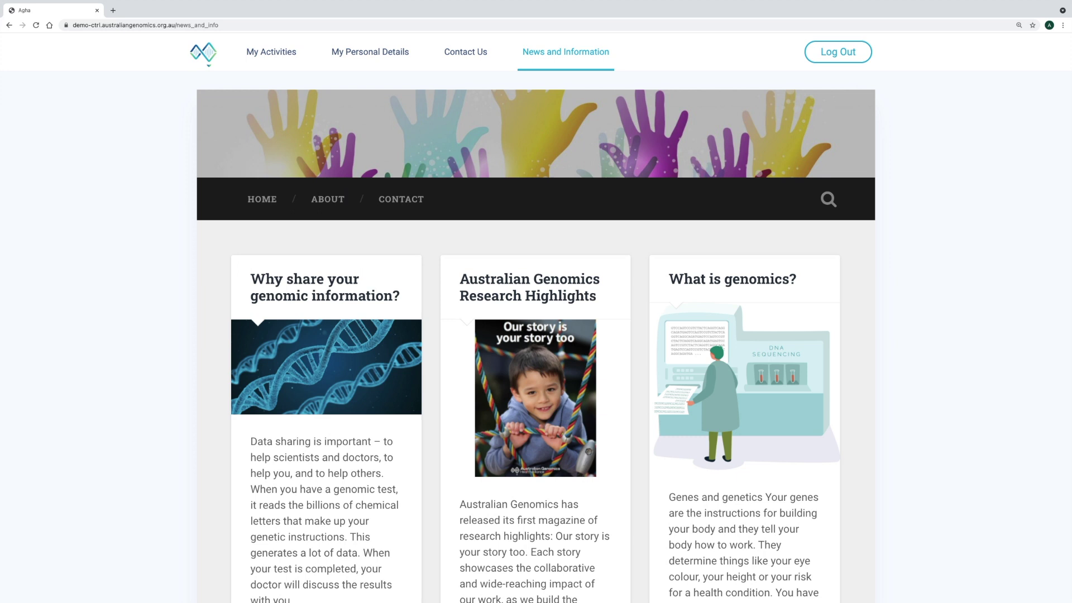
Browse the genomics article cards, then return to the My Activities dashboard
scroll(536, 346, "down", 1)
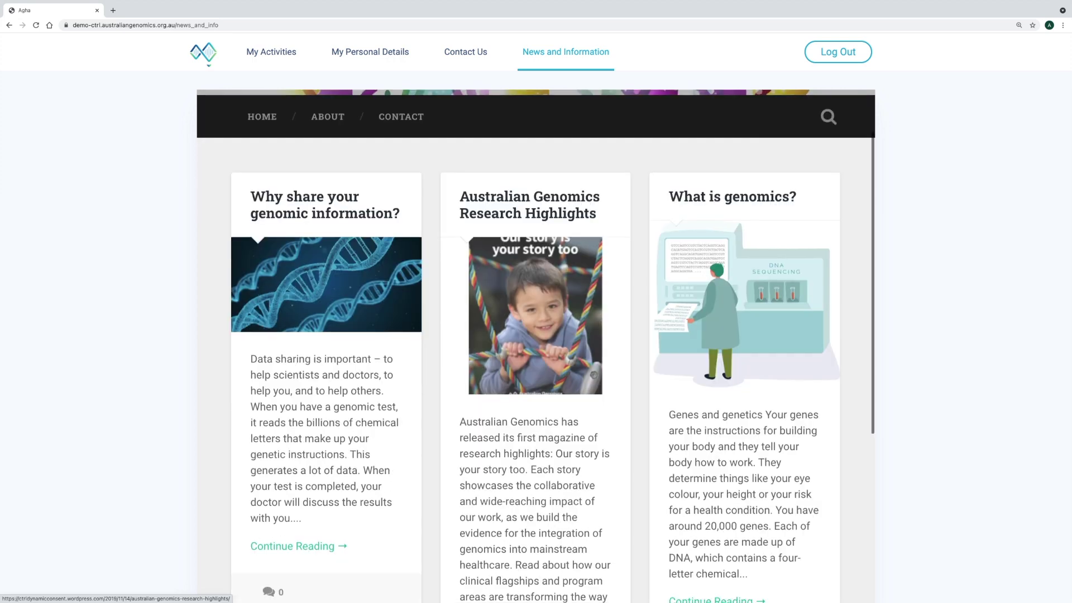
scroll(536, 346, "down", 3)
scroll(536, 346, "down", 1)
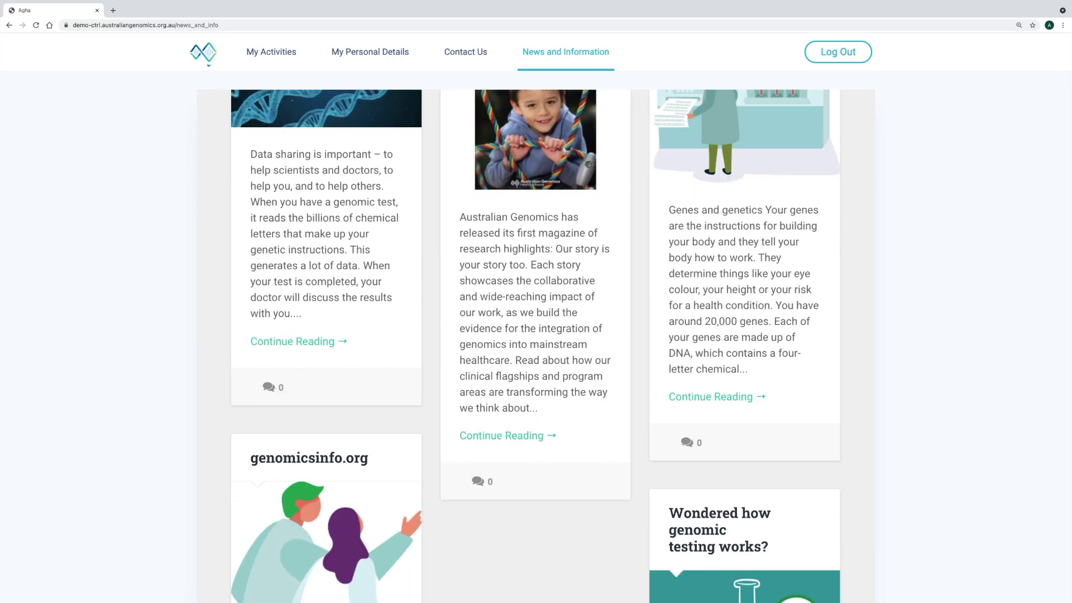
left_click(202, 52)
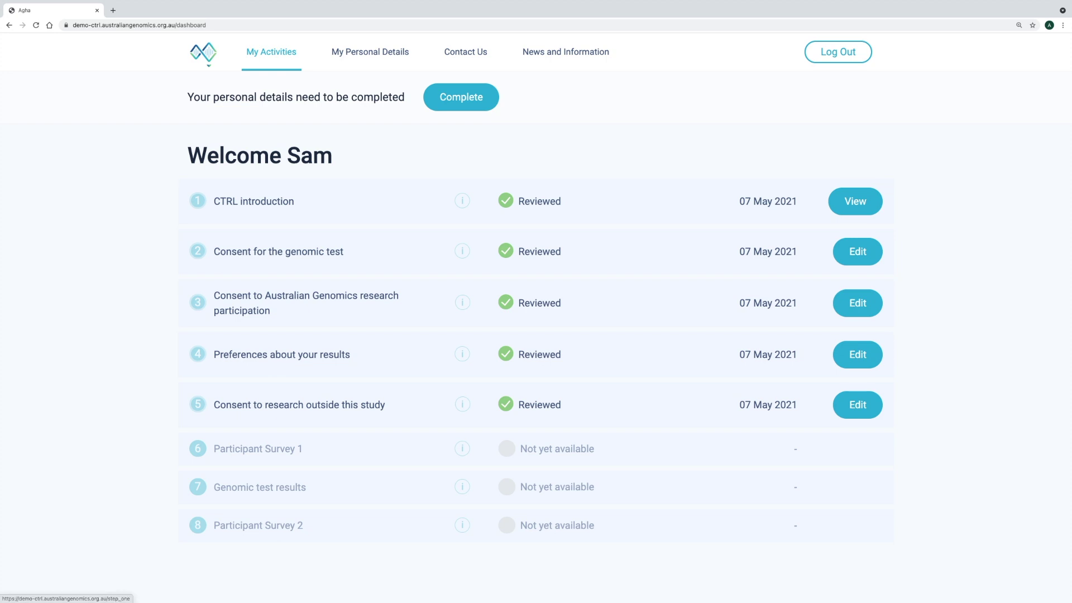